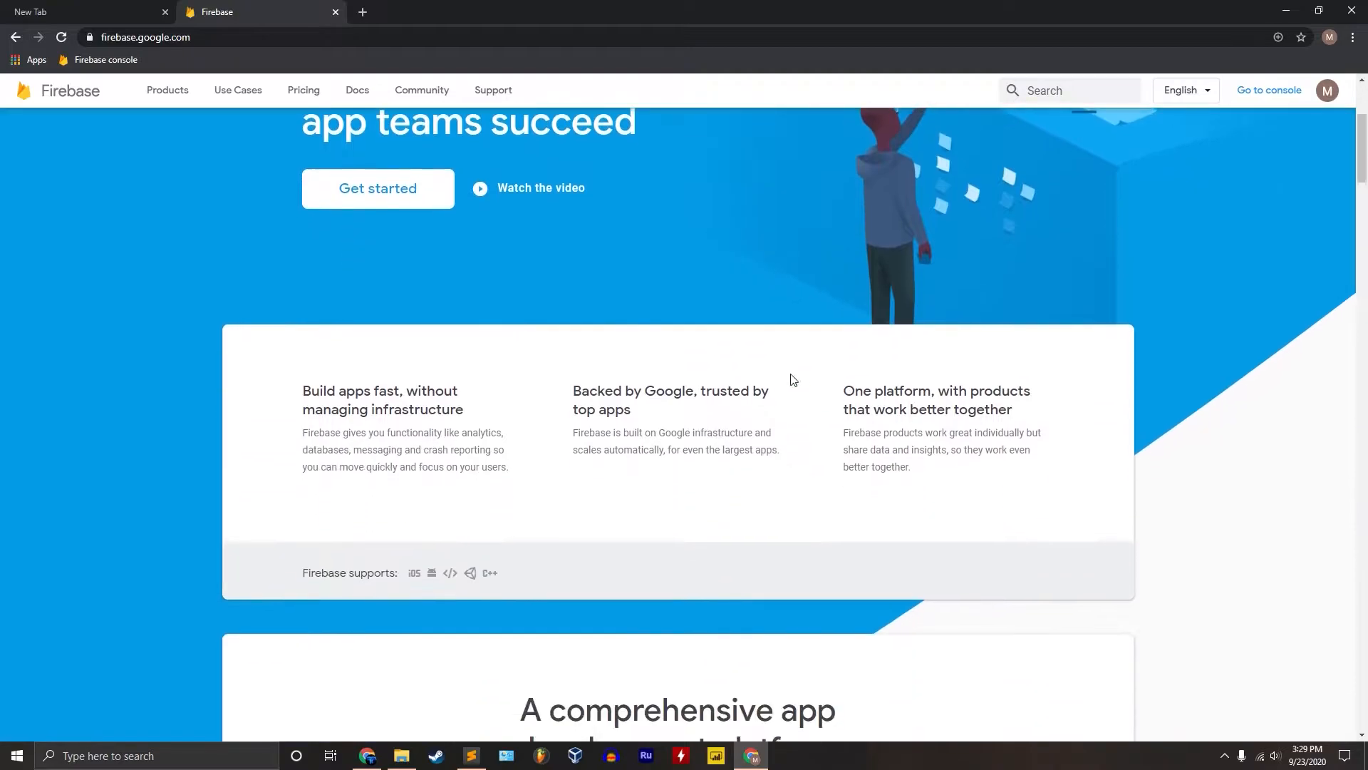
Step: Look through the Firebase homepage, from the infrastructure benefits to the product list and the extensions section
left_click_drag(302, 396, 476, 412)
left_click(475, 412)
left_click_drag(301, 389, 513, 470)
scroll(789, 528, "down", 4)
scroll(787, 524, "down", 6)
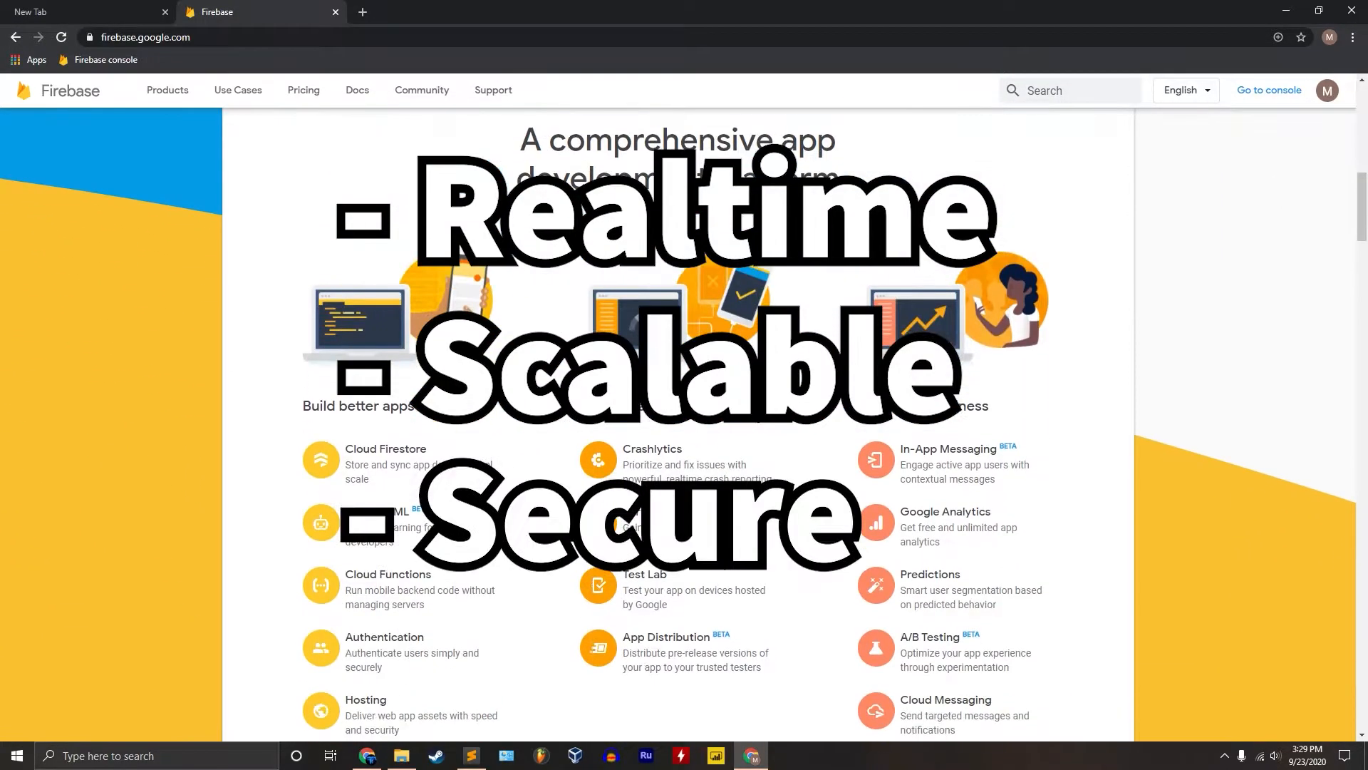
scroll(727, 430, "down", 15)
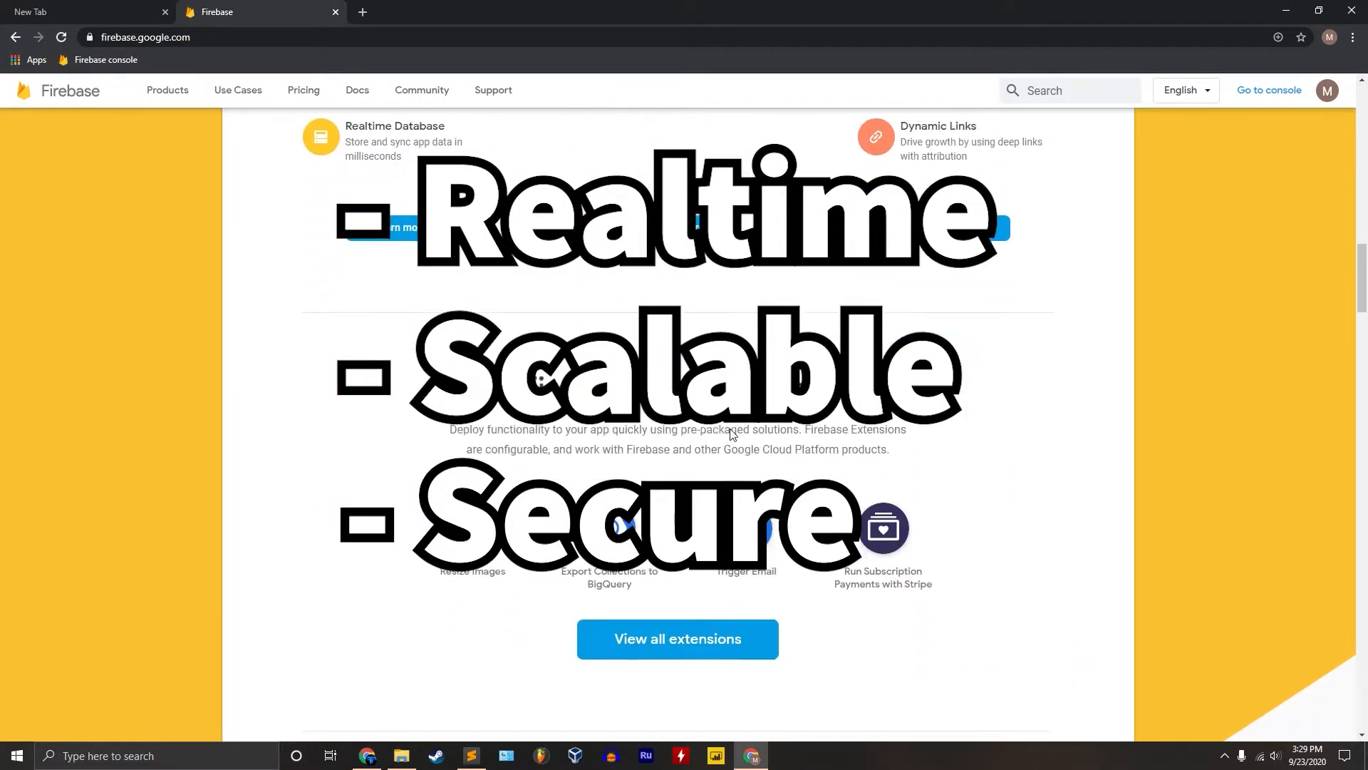
scroll(728, 432, "down", 11)
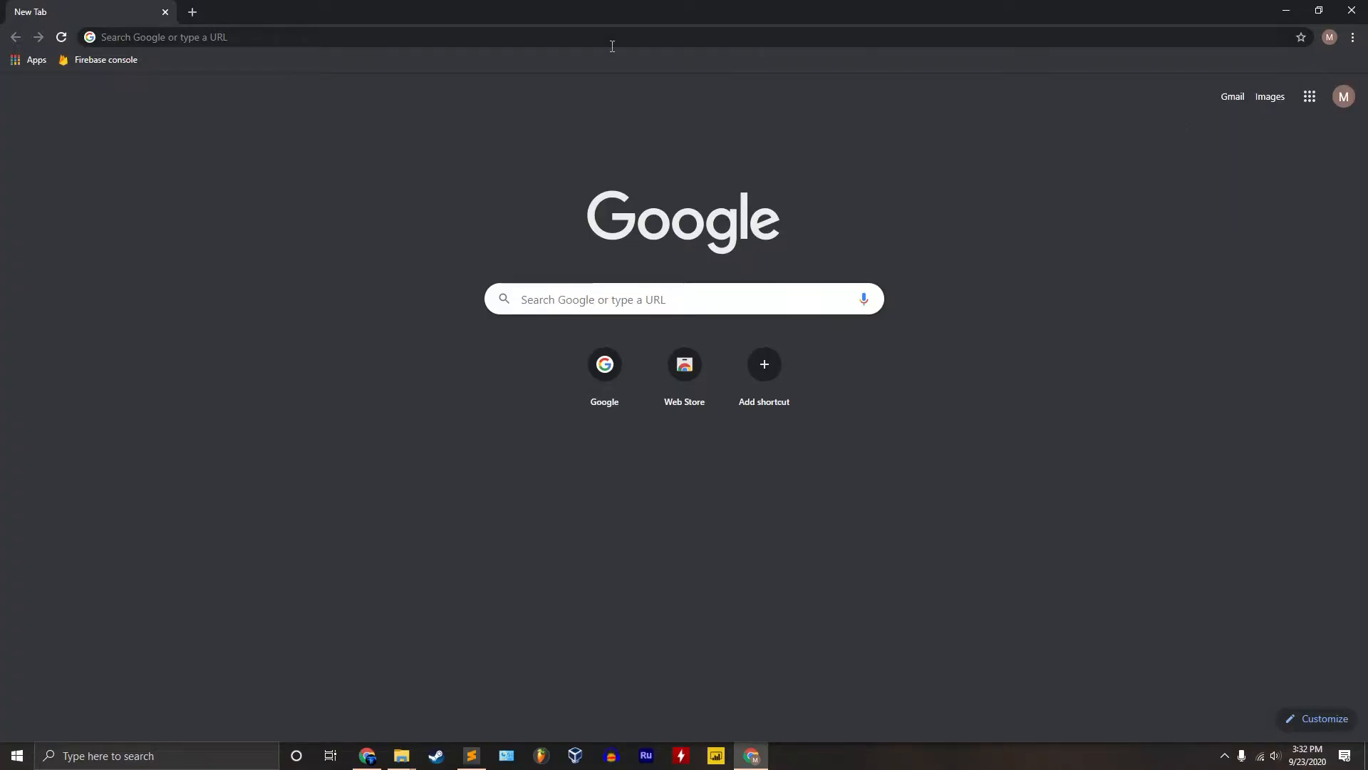
Step: Search Google for "firebase console" and open the Firebase Console result
left_click(199, 43)
type("firebase console")
key("Return")
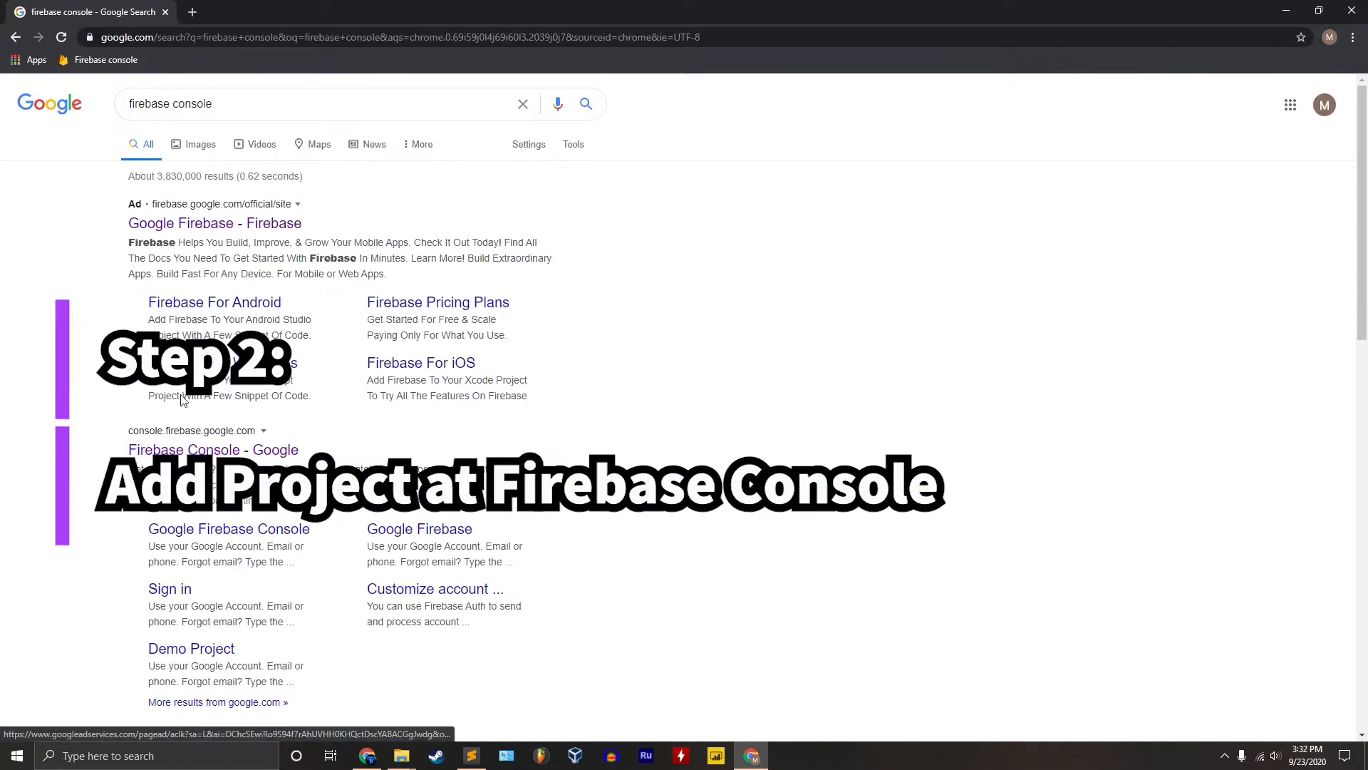
left_click(183, 451)
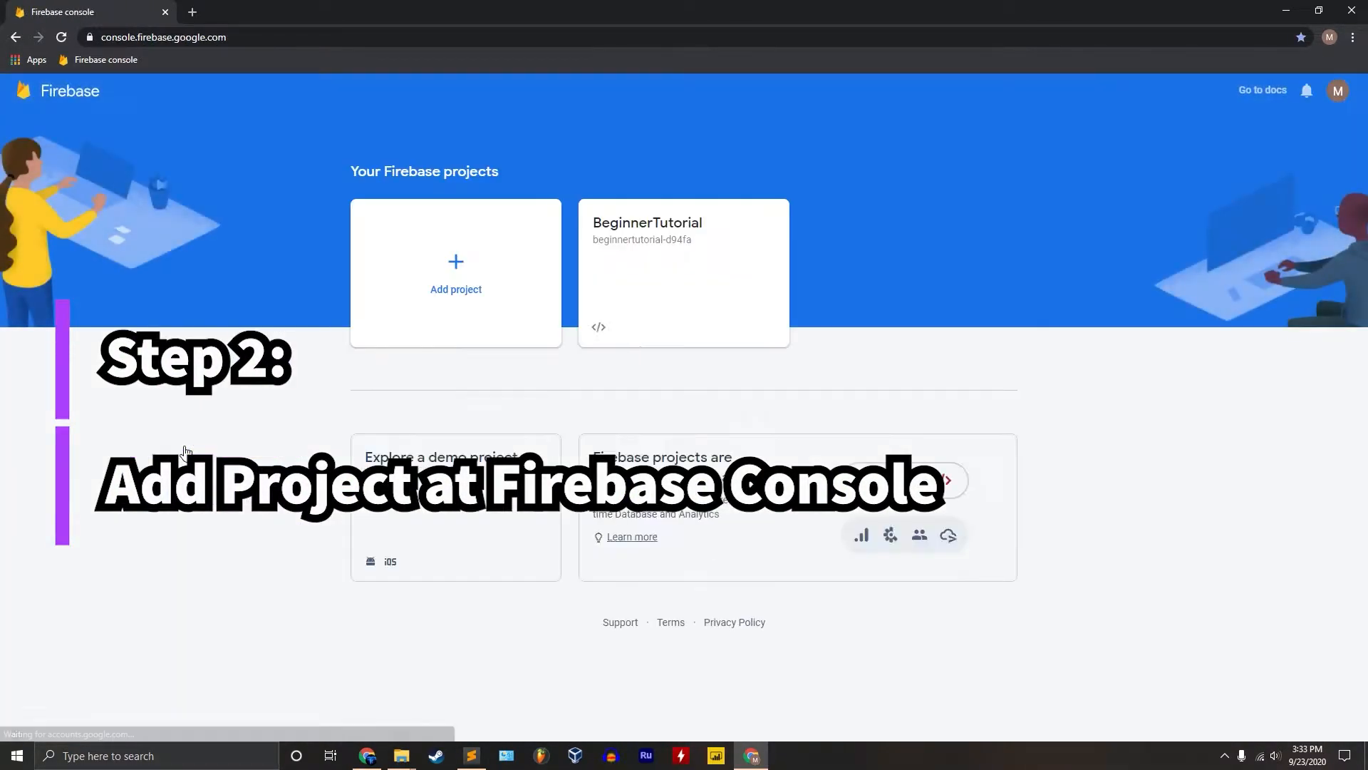
Step: Start a new Firebase project named "Coolest Project Bruv" and continue to the Google Analytics setup
left_click(493, 280)
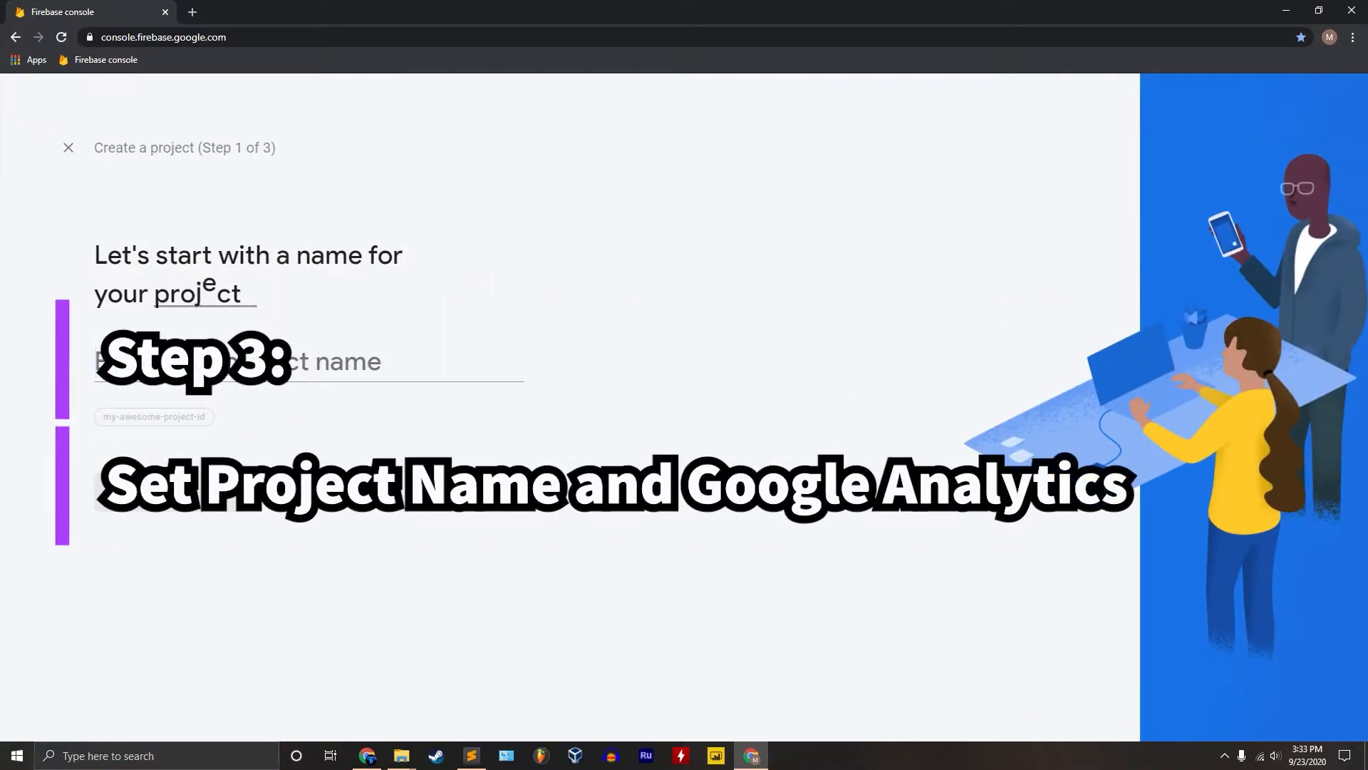
left_click(213, 362)
type("CoolExamp")
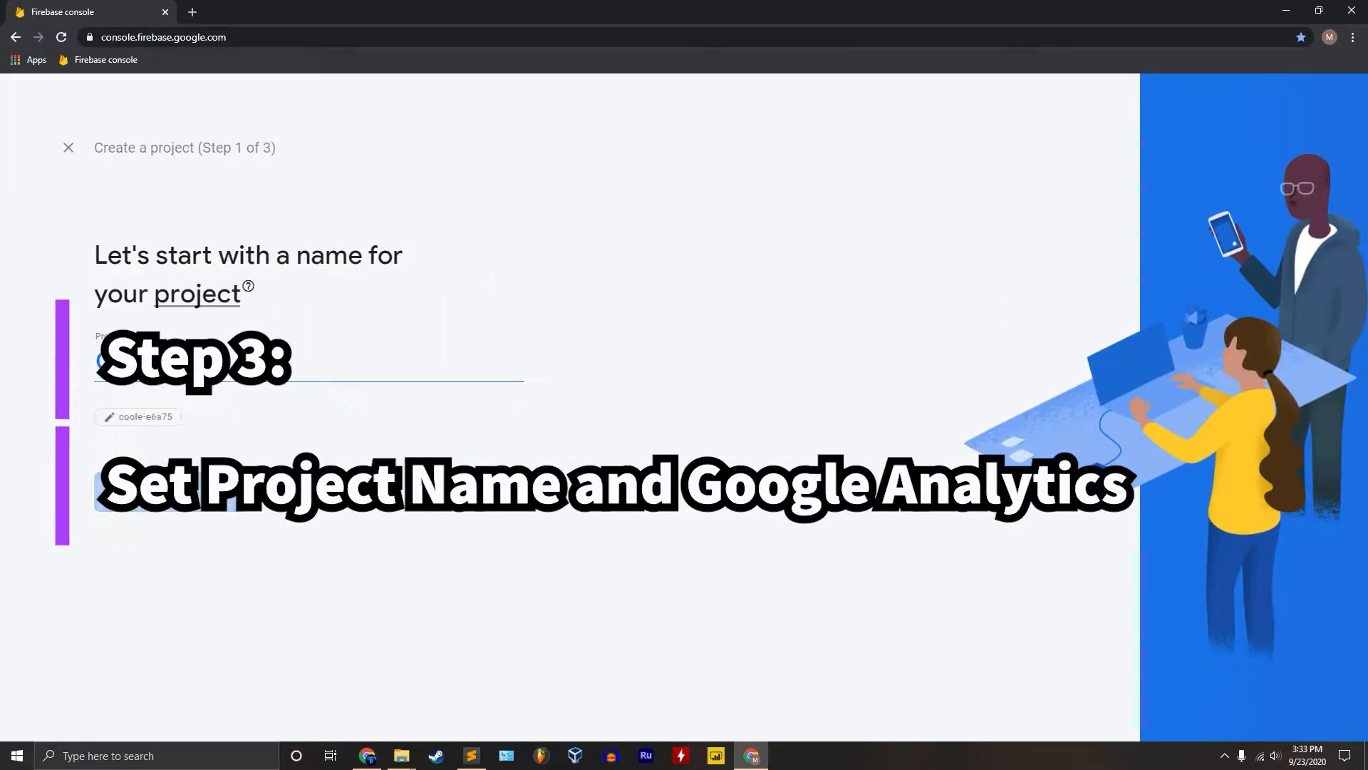
type("ject BRuv")
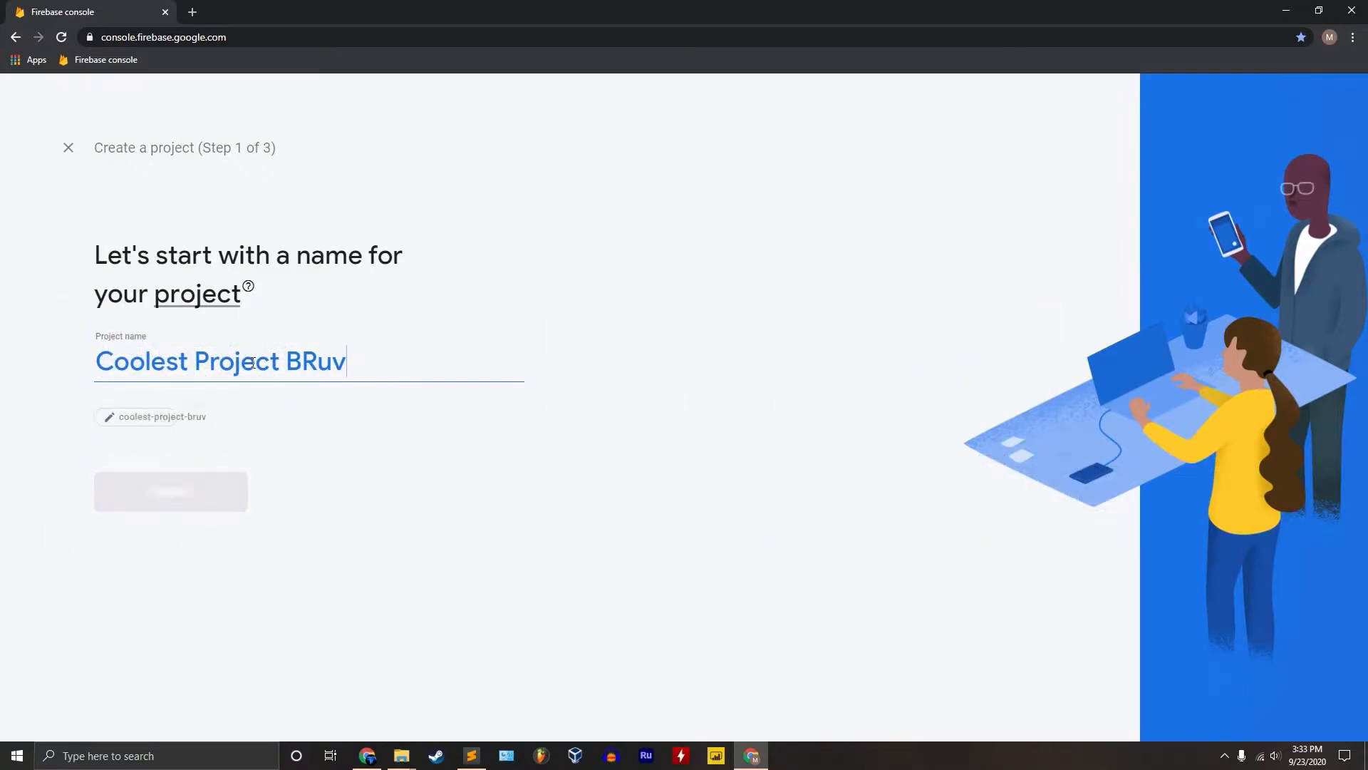
key("BackSpace")
key("BackSpace")
key("BackSpace")
type("ruv")
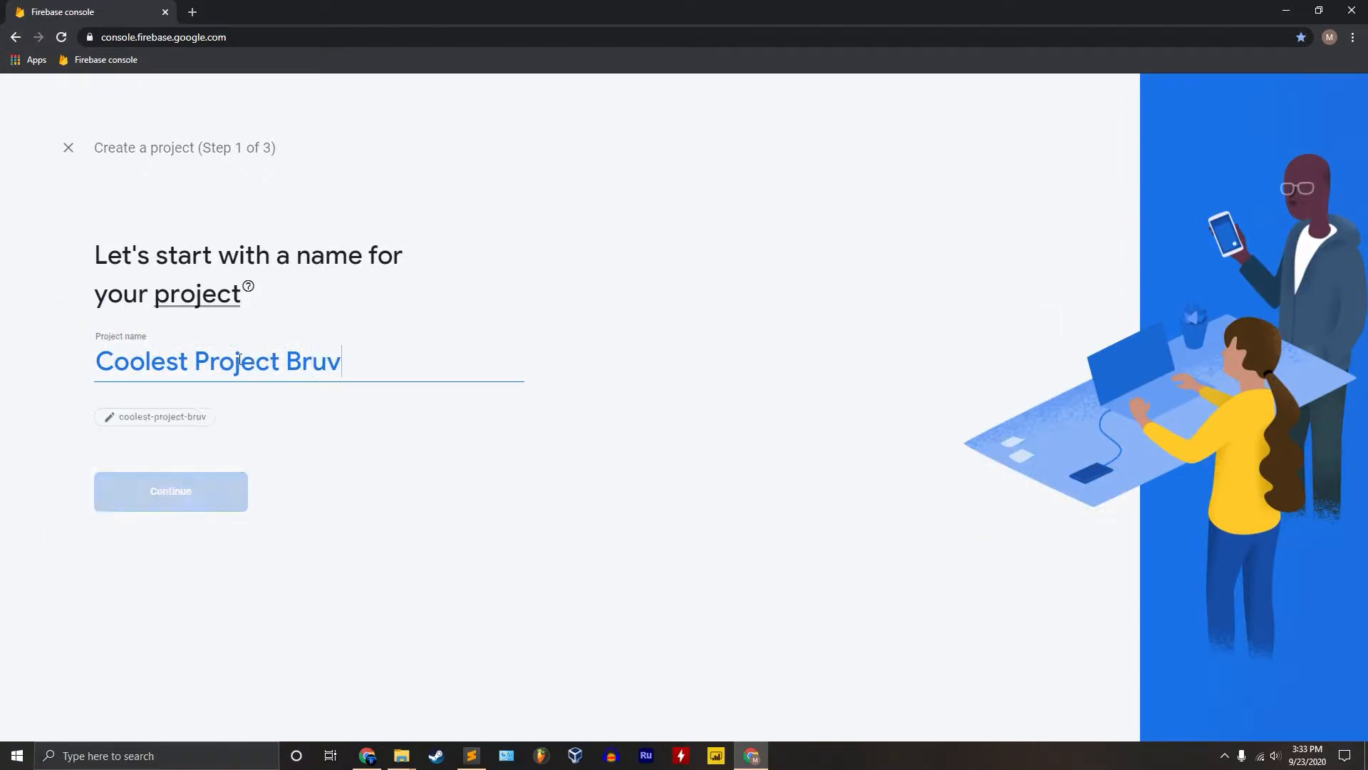
left_click(181, 493)
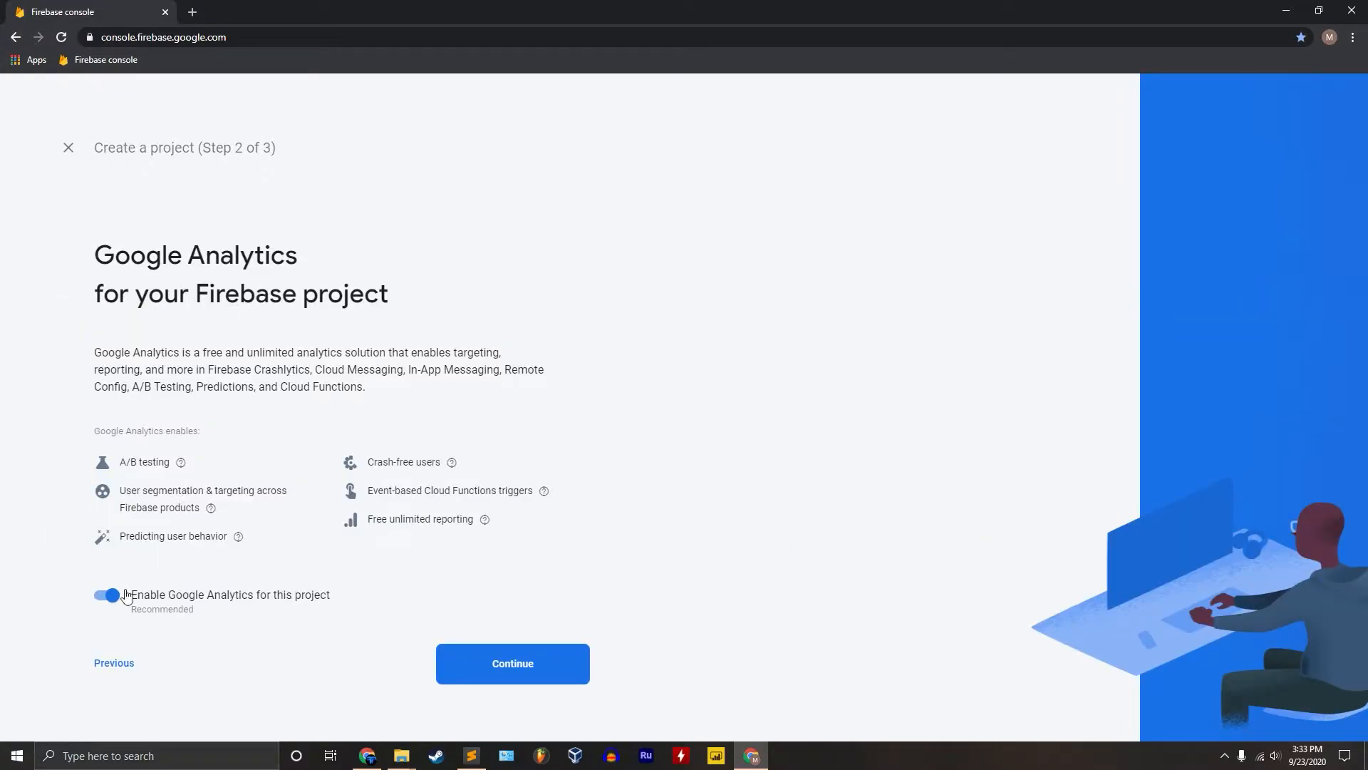
Step: Keep Google Analytics enabled, choose Default Account for Firebase, create the project and continue to its overview
left_click(457, 664)
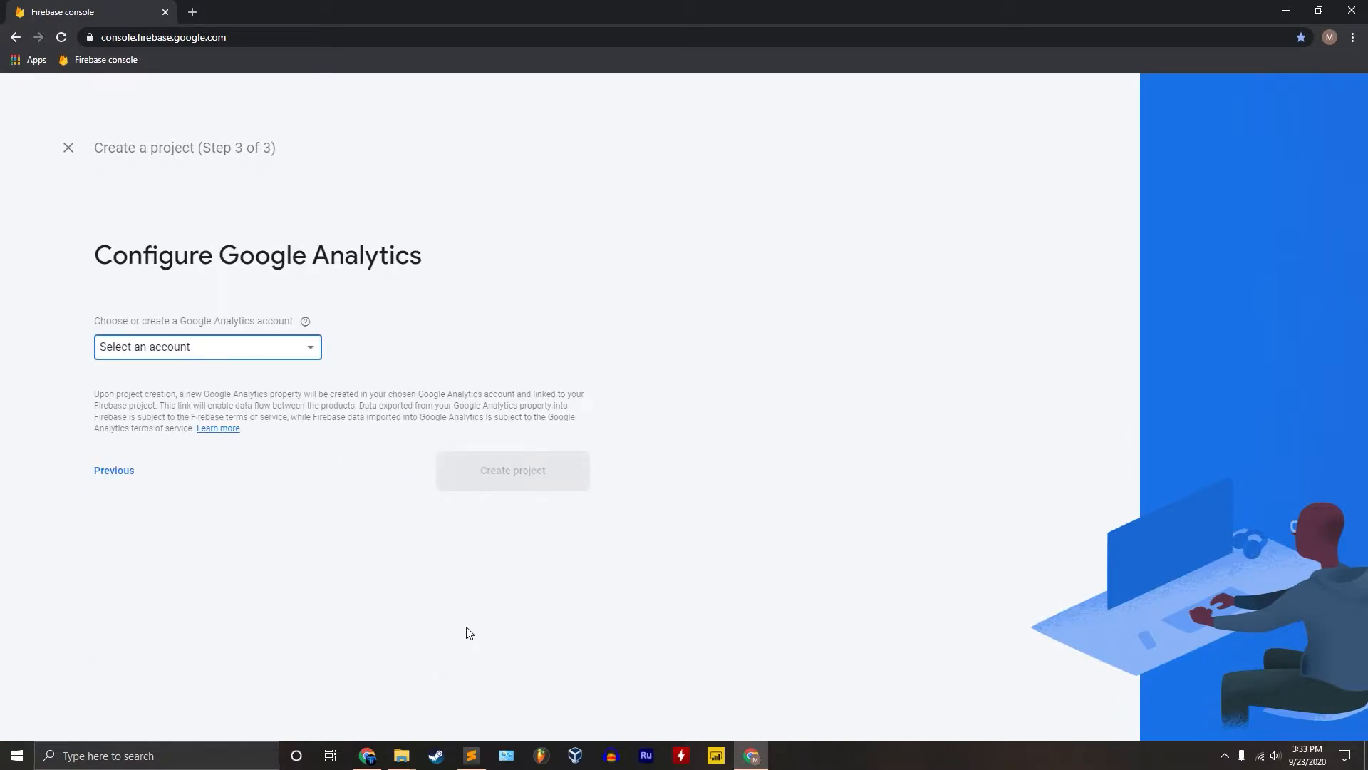
left_click(252, 343)
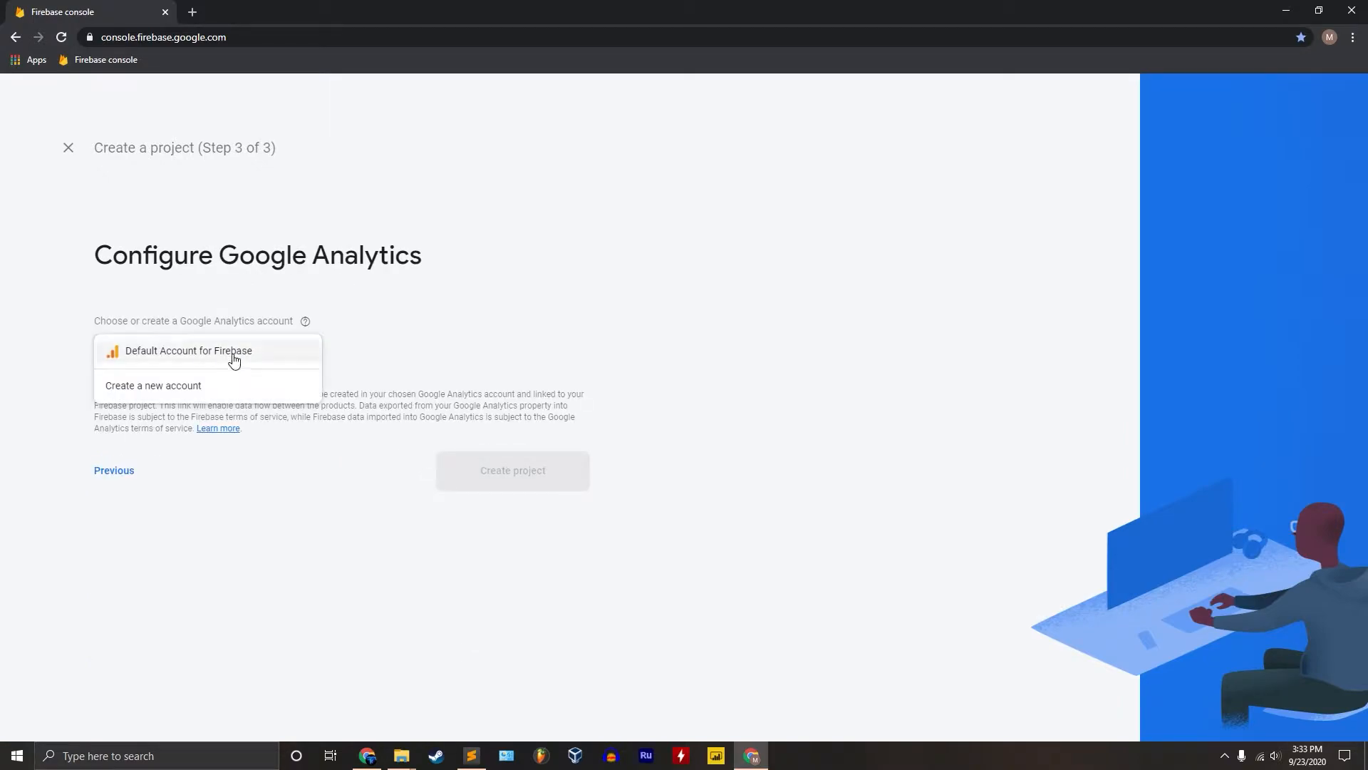
left_click(254, 358)
left_click(473, 510)
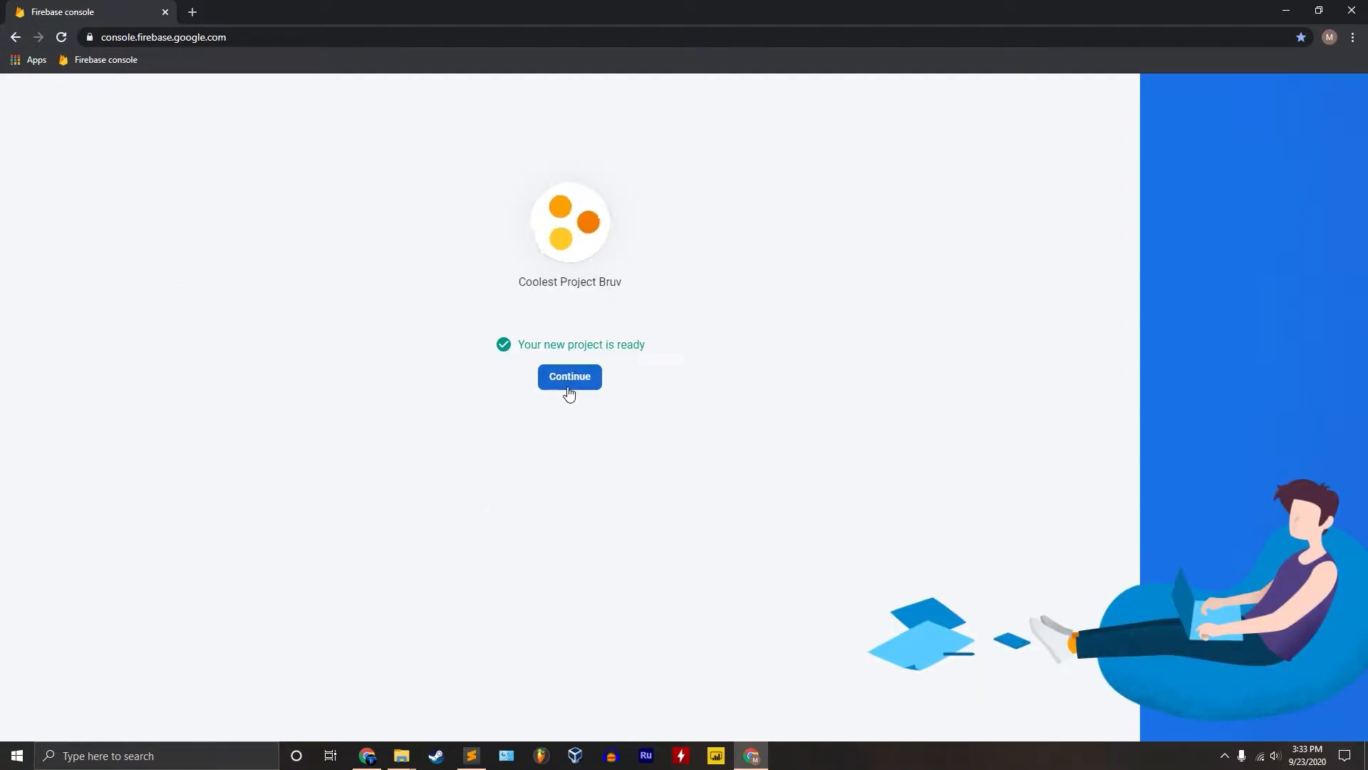
left_click(565, 383)
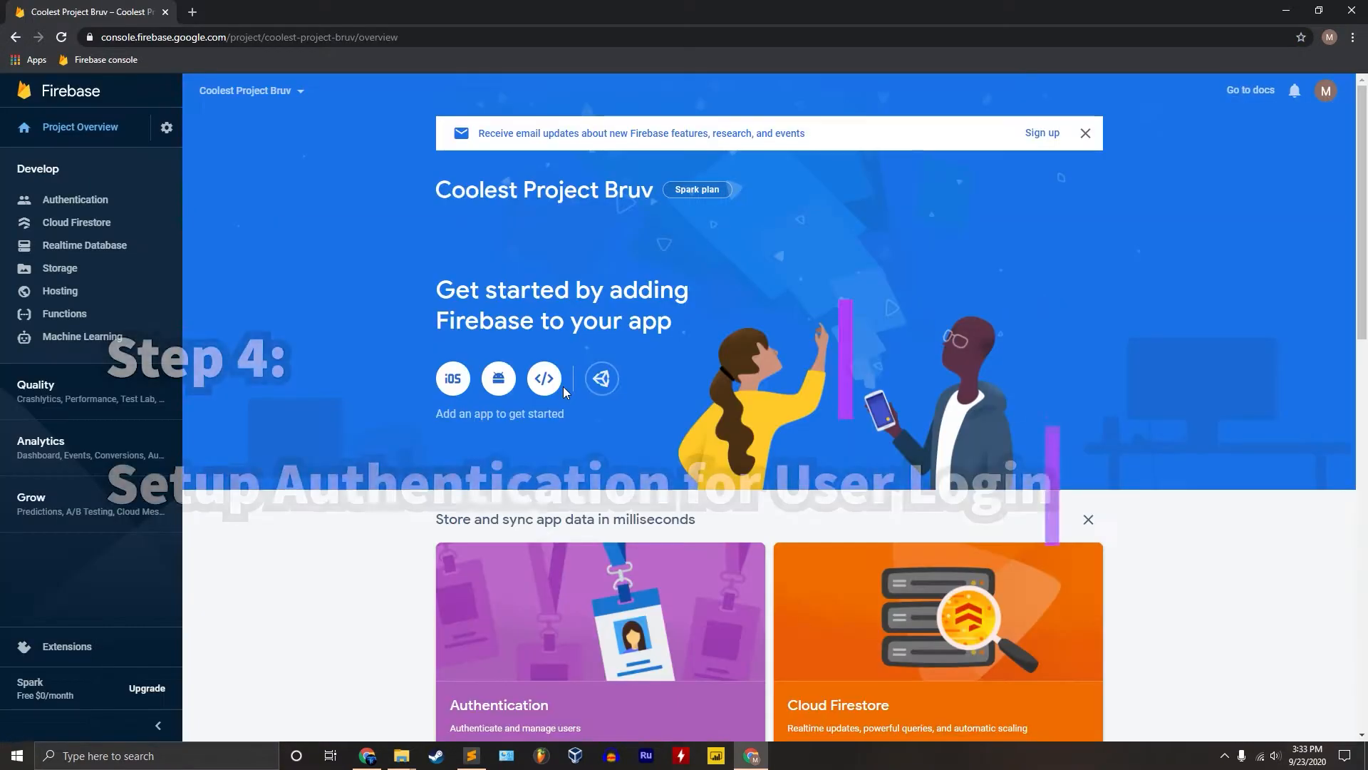
Step: In Authentication, enable the Email/Password sign-in provider together with email link (passwordless sign-in), and save it
left_click(75, 200)
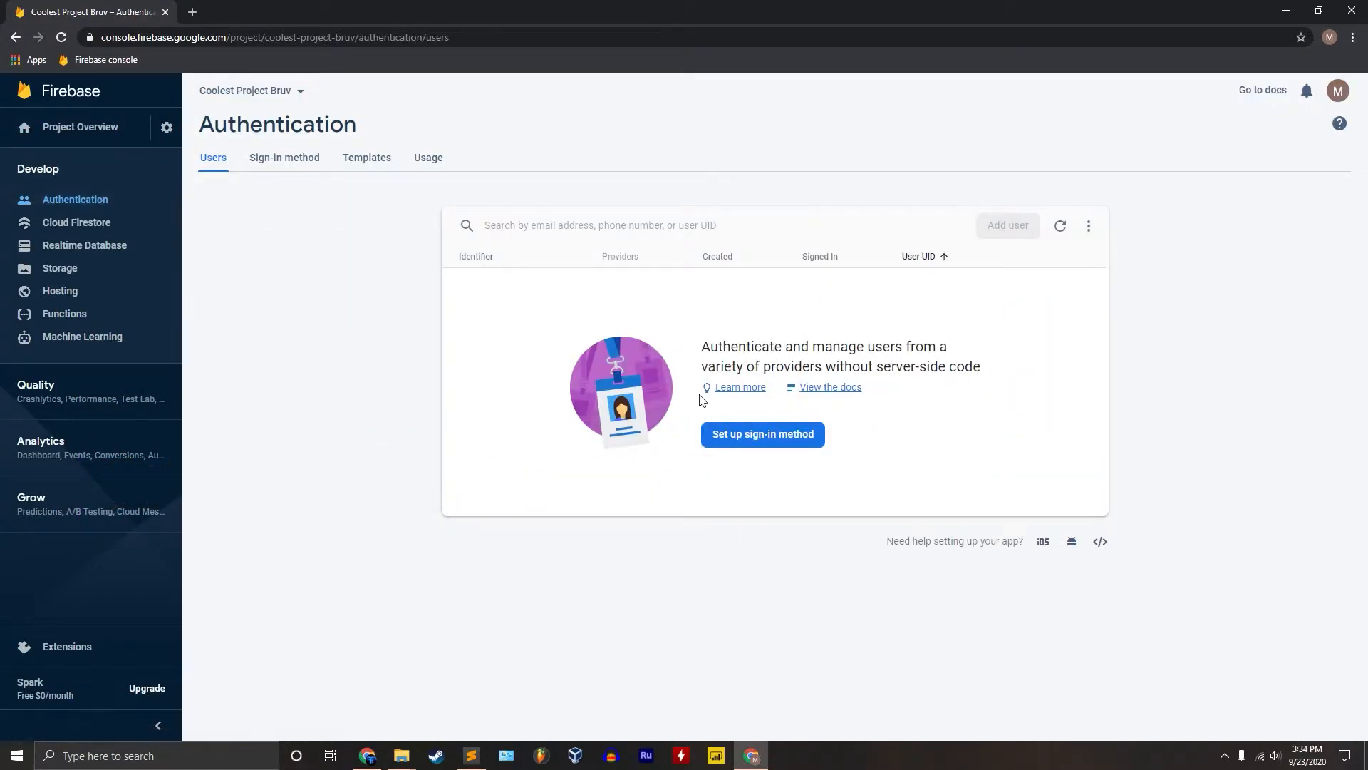
left_click(743, 436)
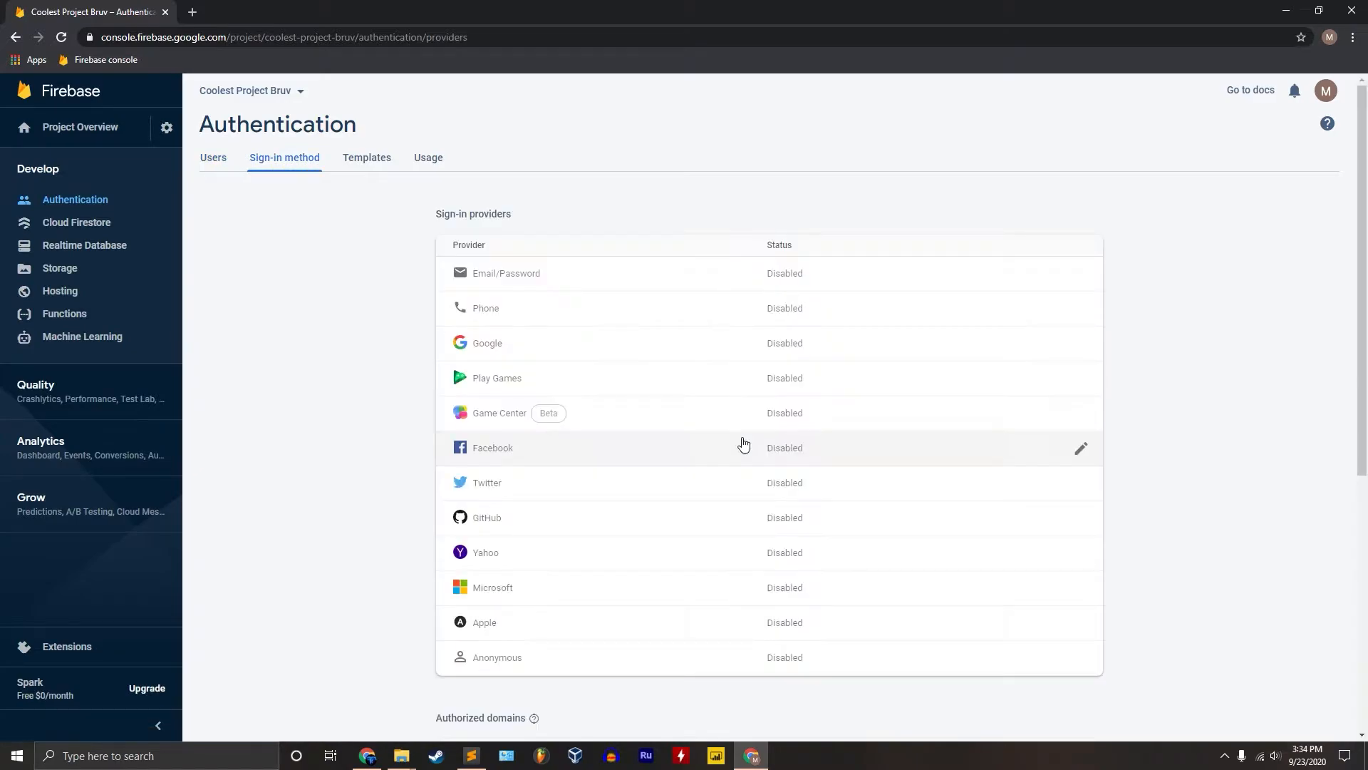
left_click(1076, 283)
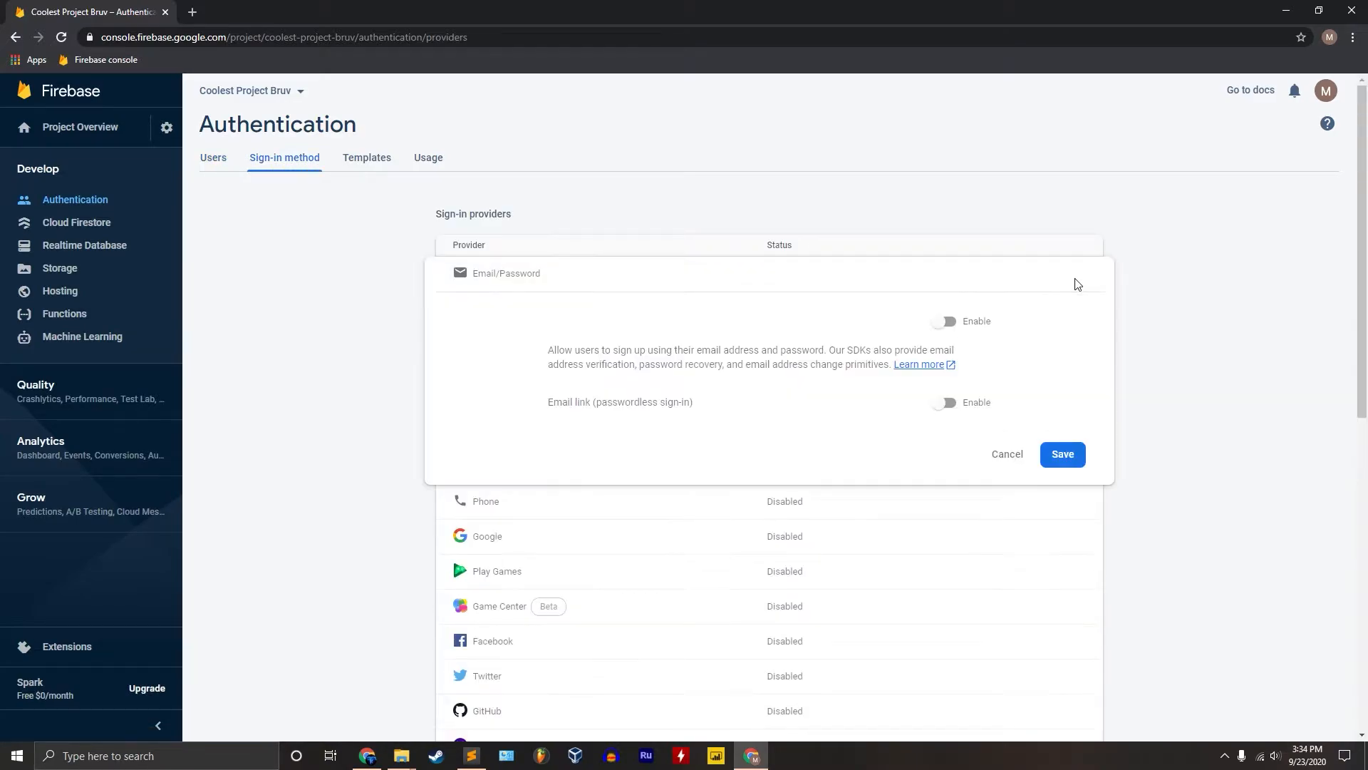
left_click(953, 404)
left_click(1061, 561)
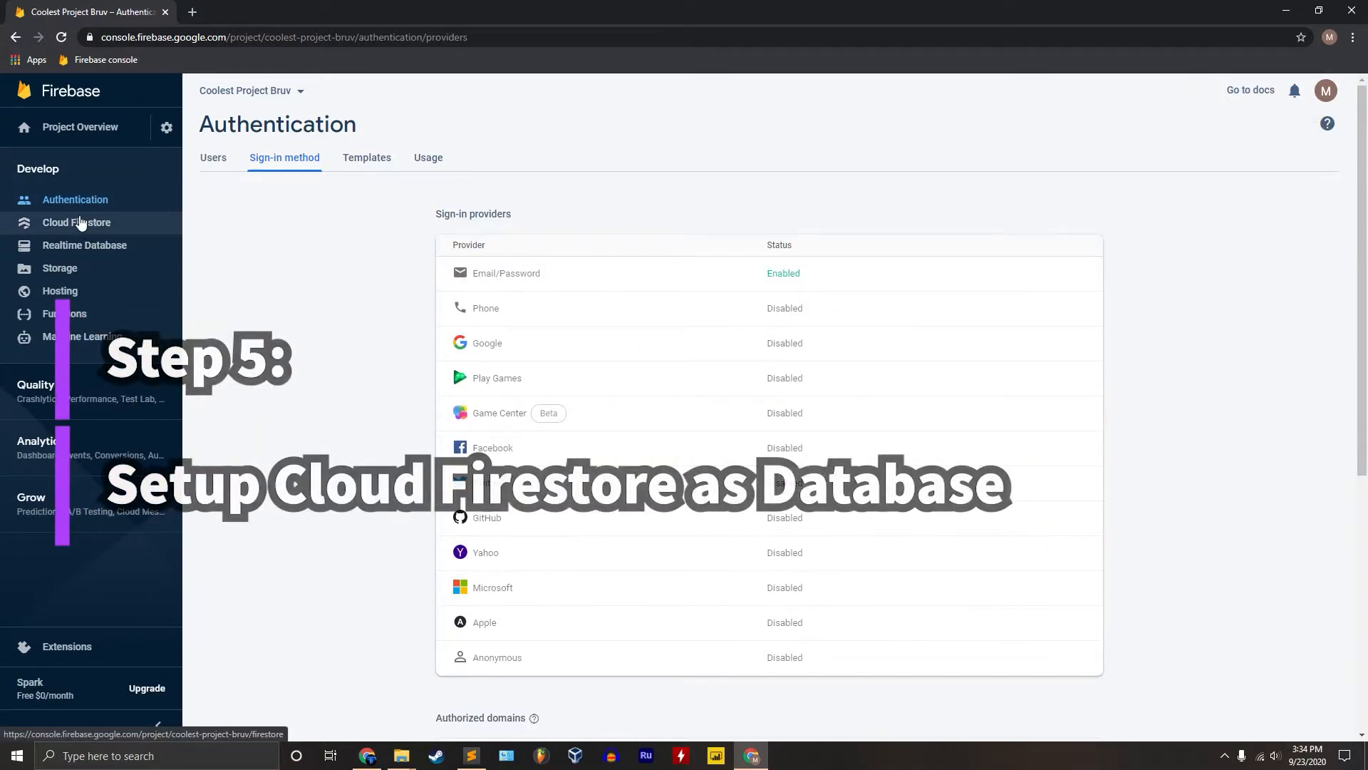
Step: Create a Cloud Firestore database in test mode with its location set to asia-south1
left_click(80, 224)
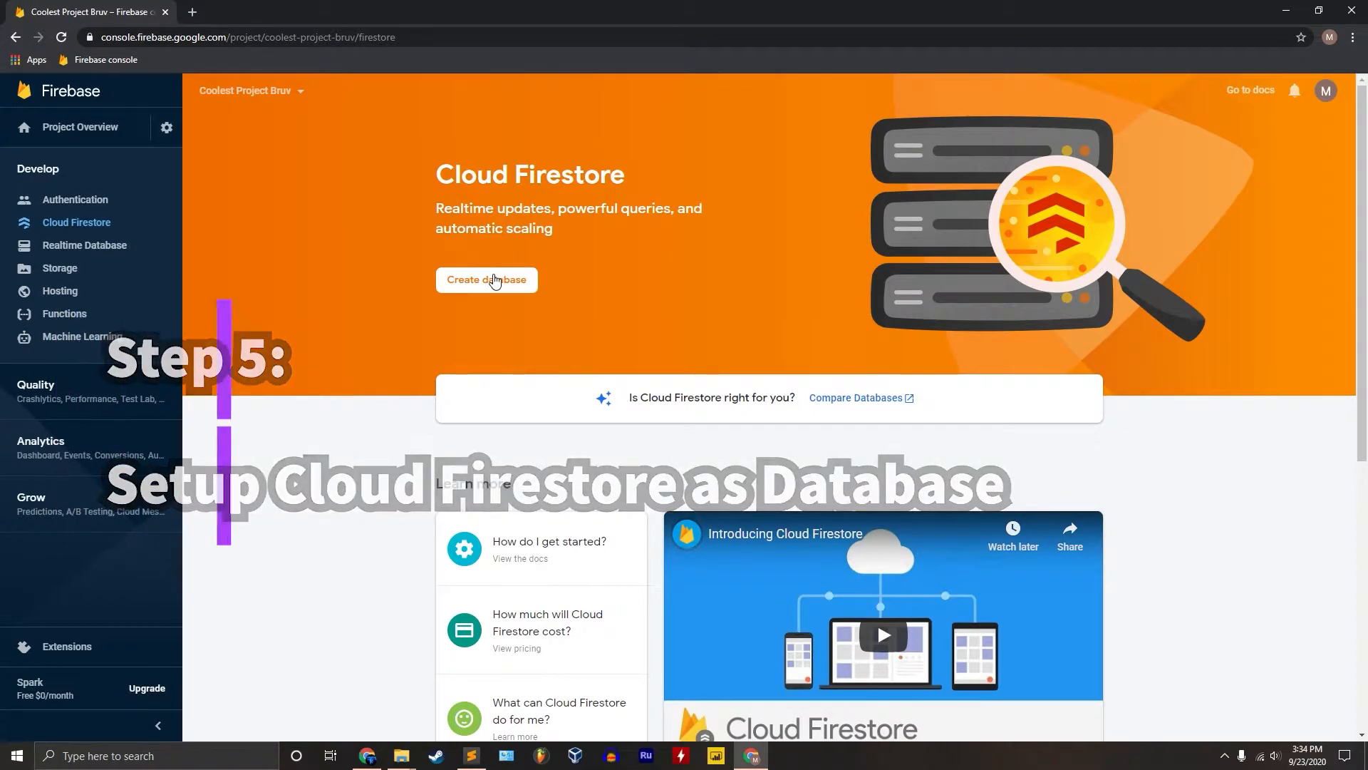
left_click(495, 280)
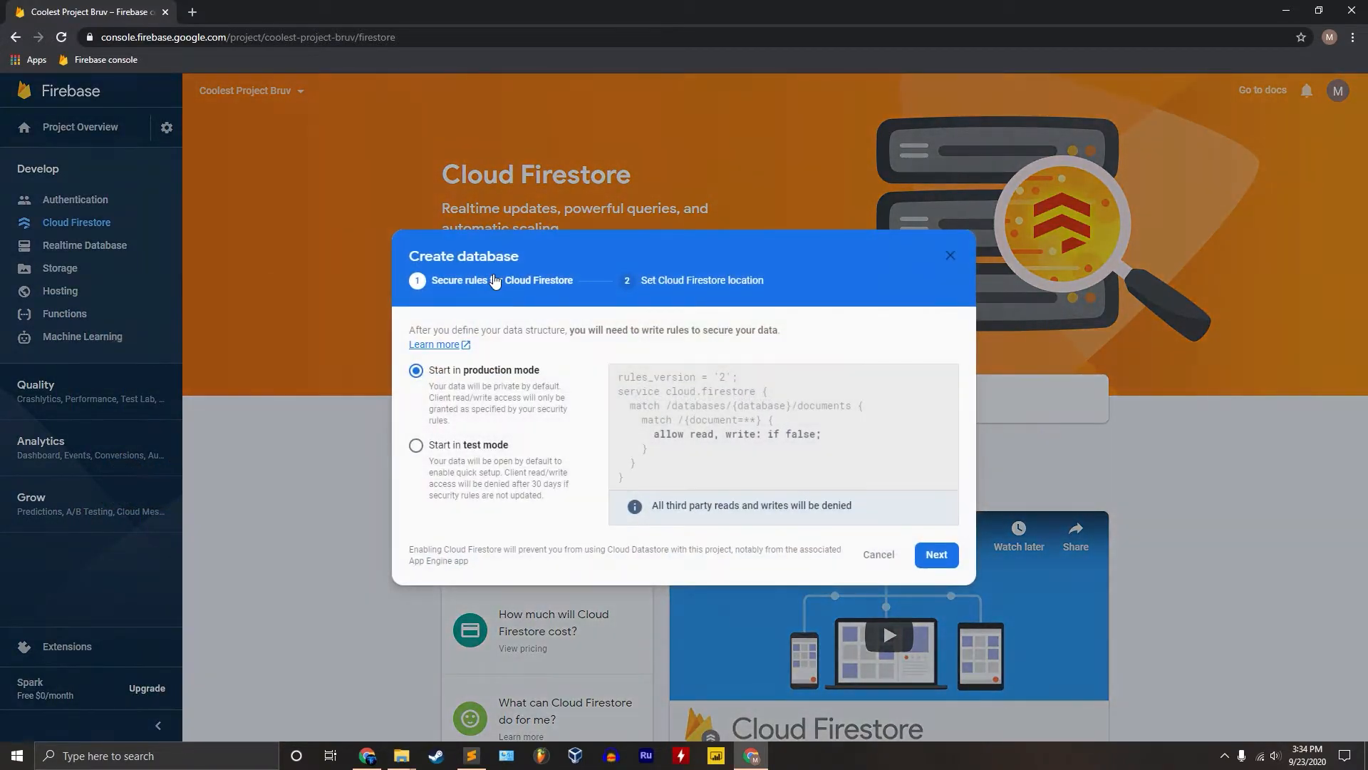
left_click(460, 447)
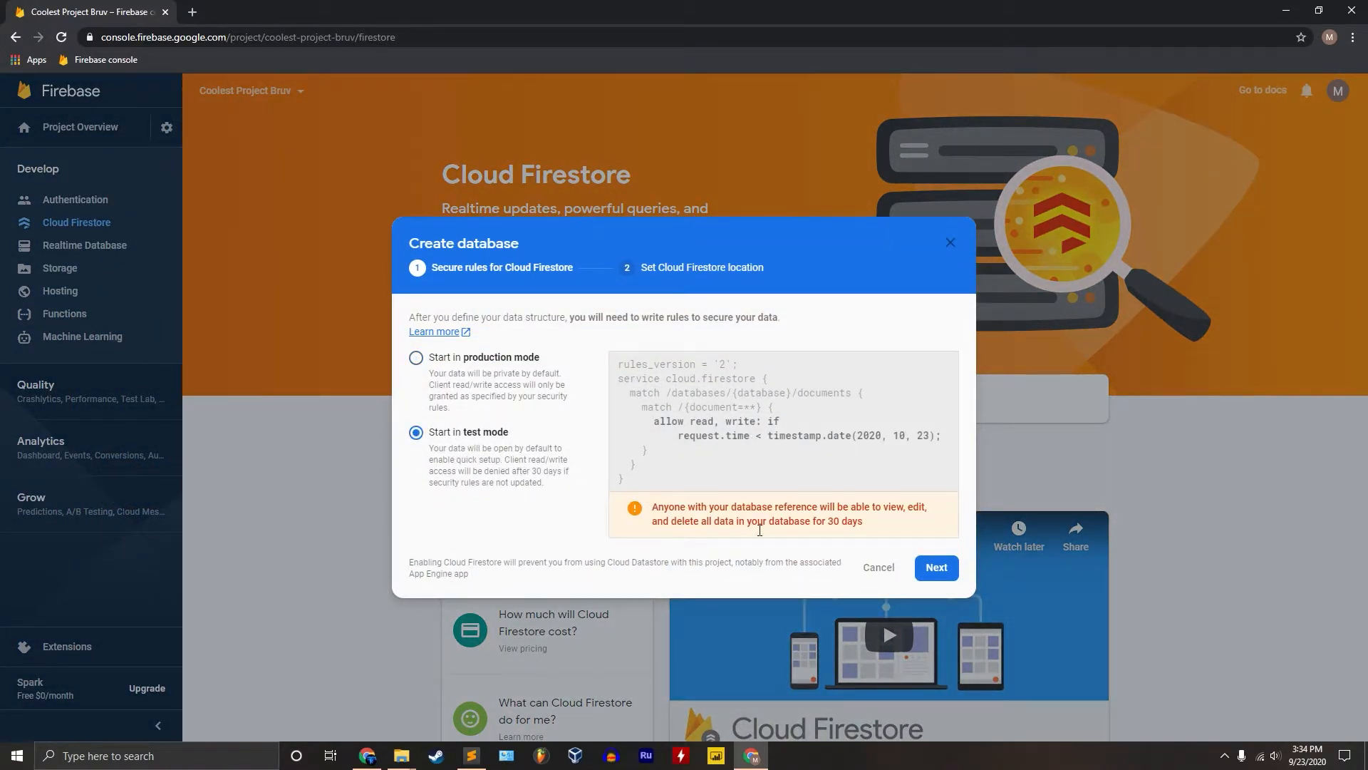
left_click(937, 567)
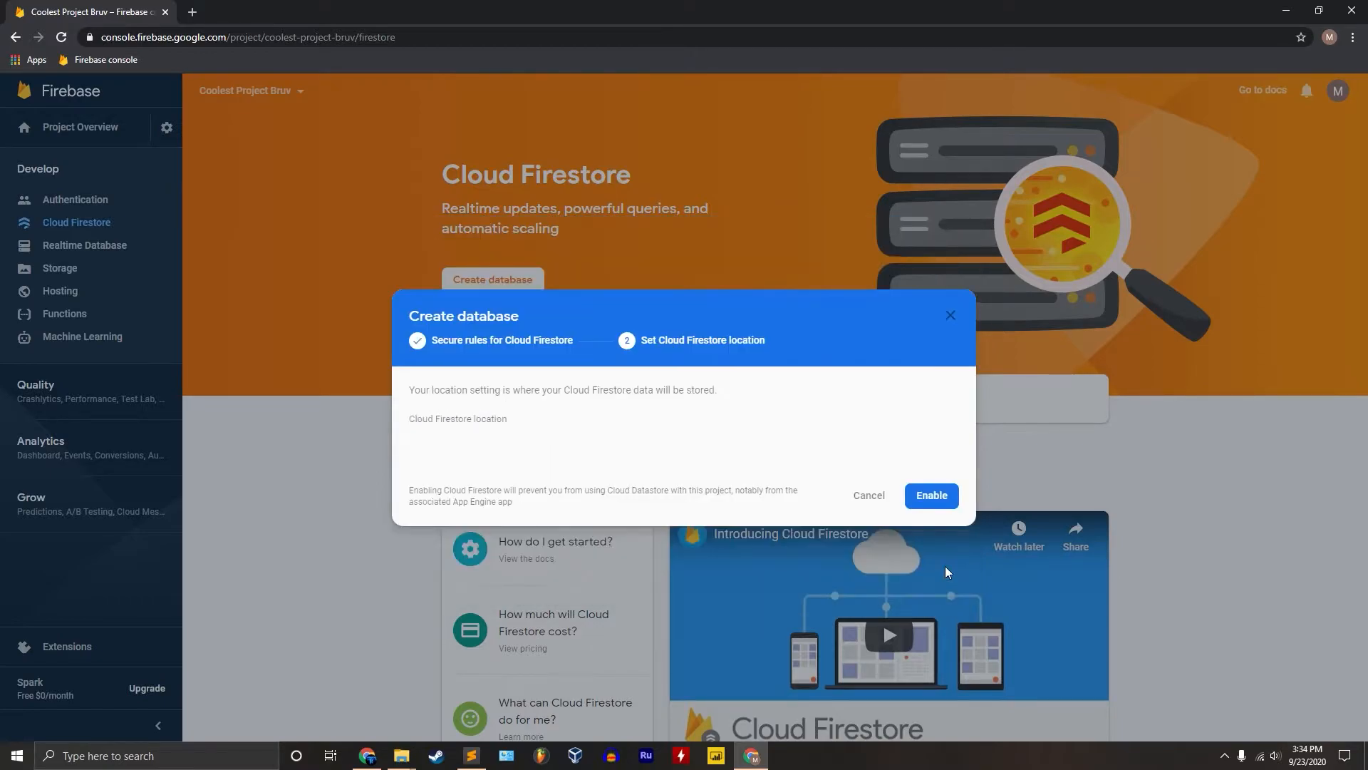
left_click(574, 497)
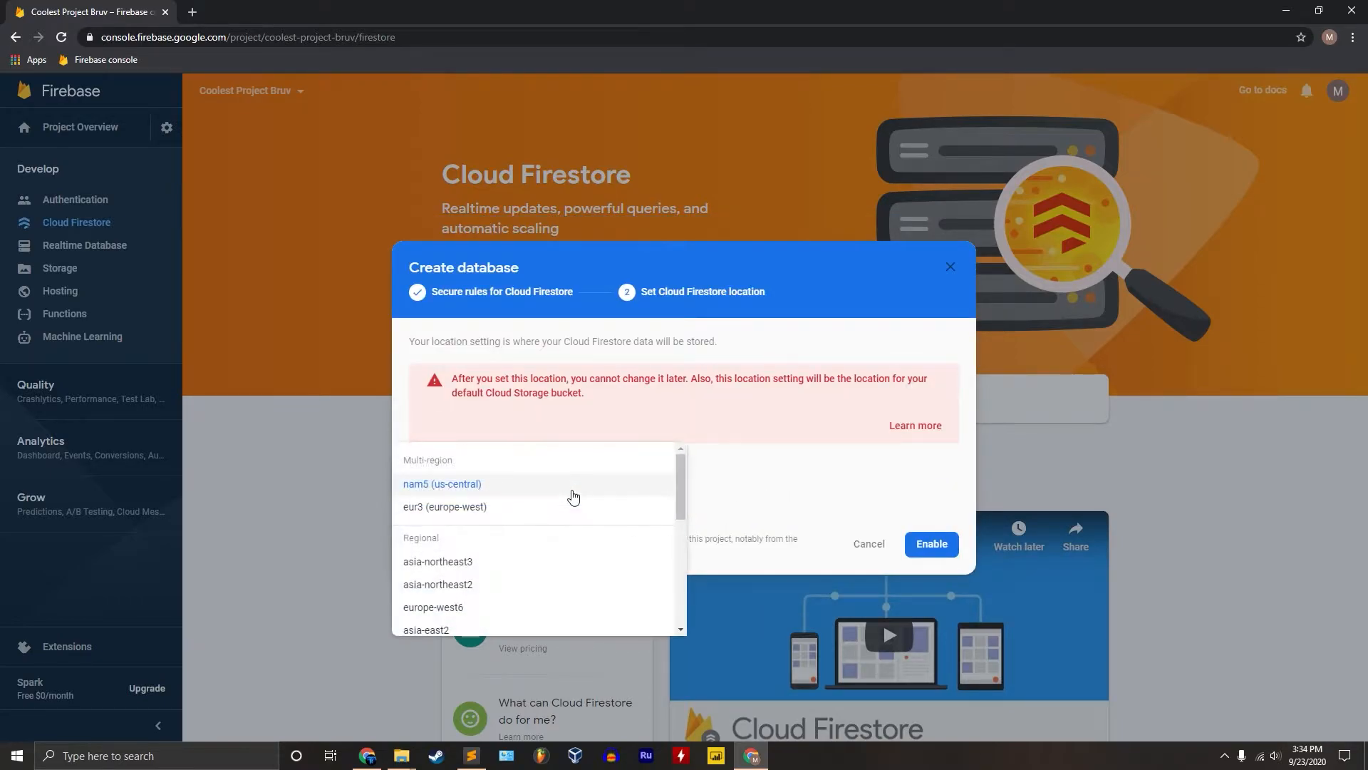
scroll(570, 496, "down", 6)
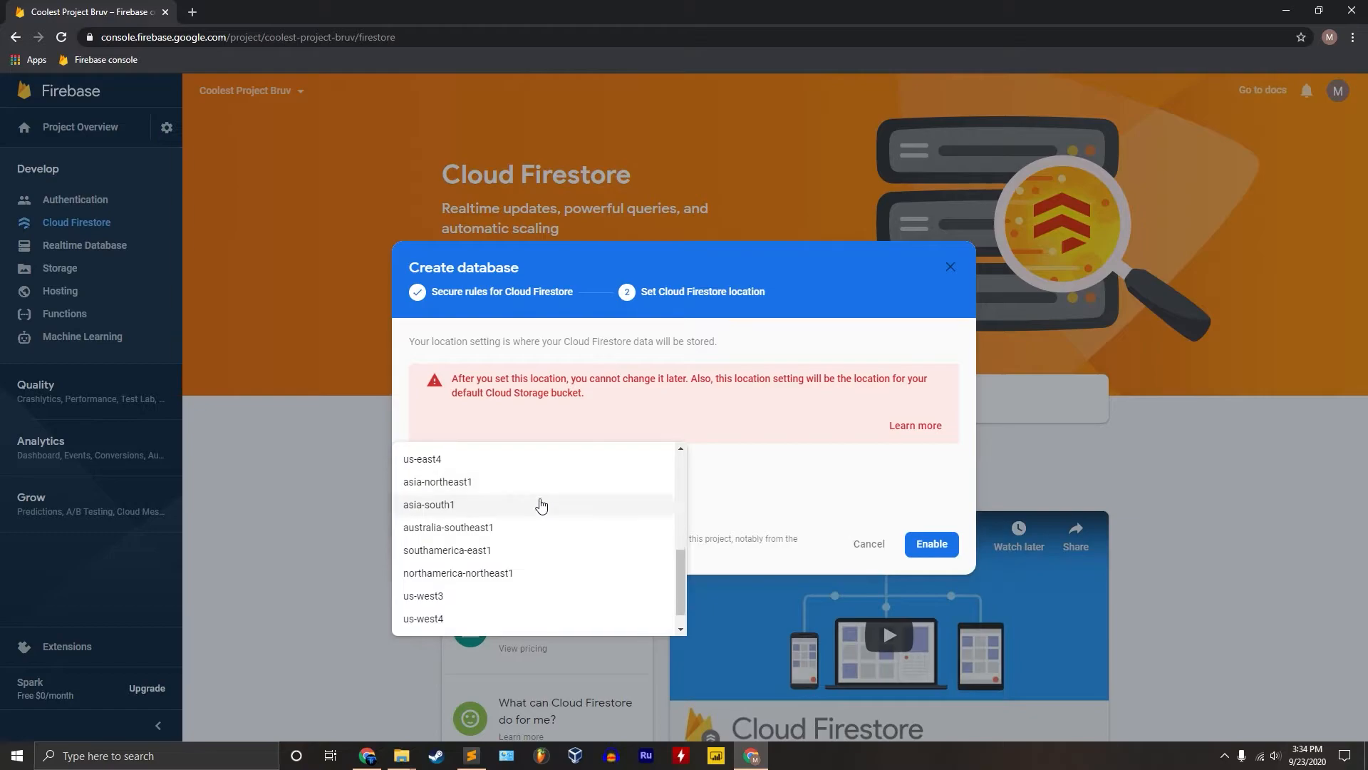
left_click(505, 504)
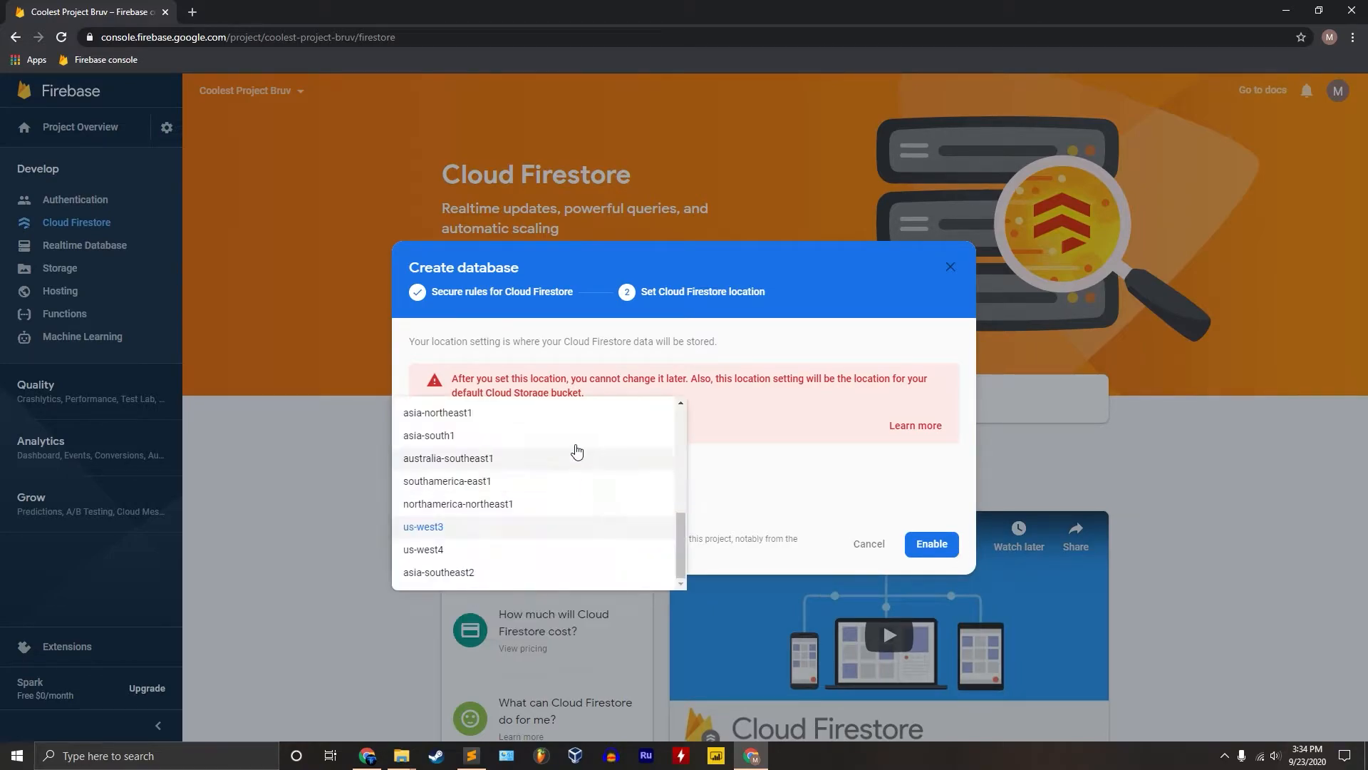
left_click(930, 546)
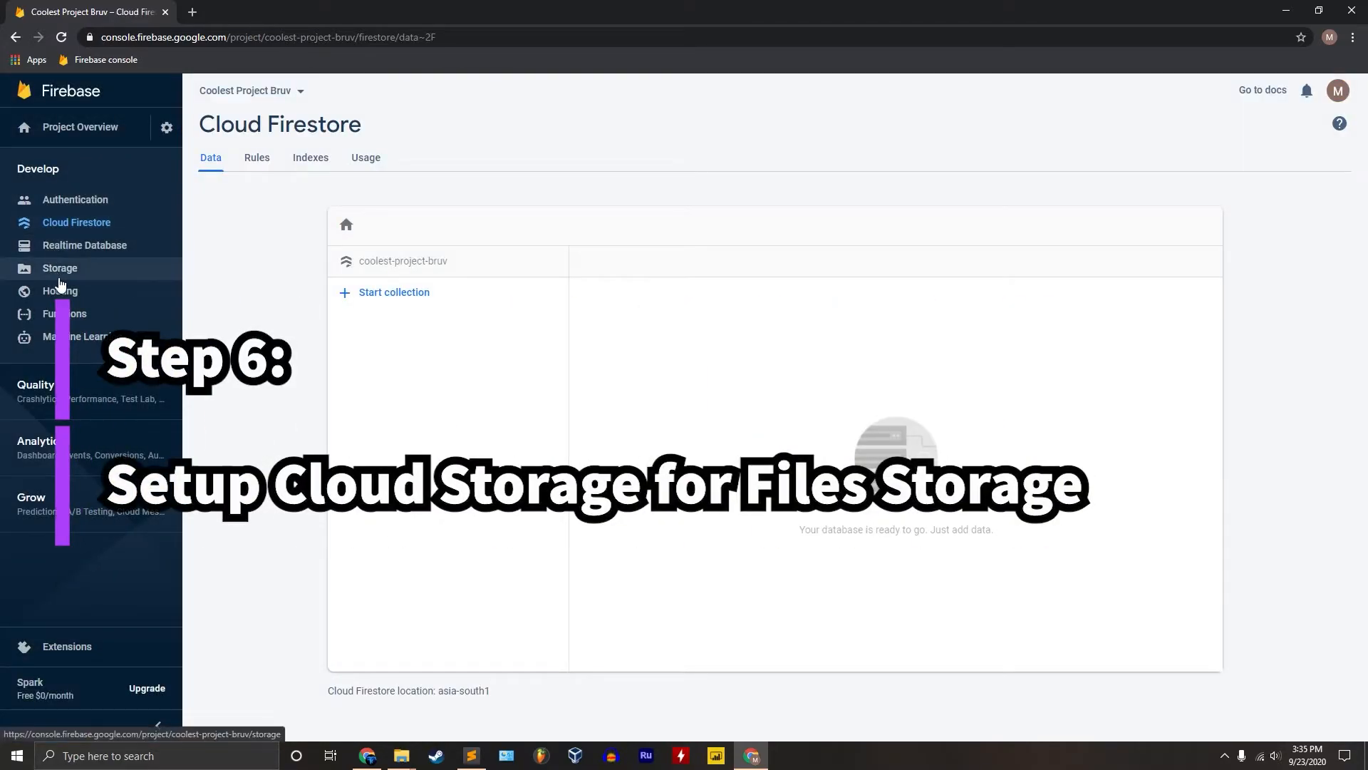
Step: Set up Cloud Storage for the project with the default security rules and the preset location
left_click(60, 279)
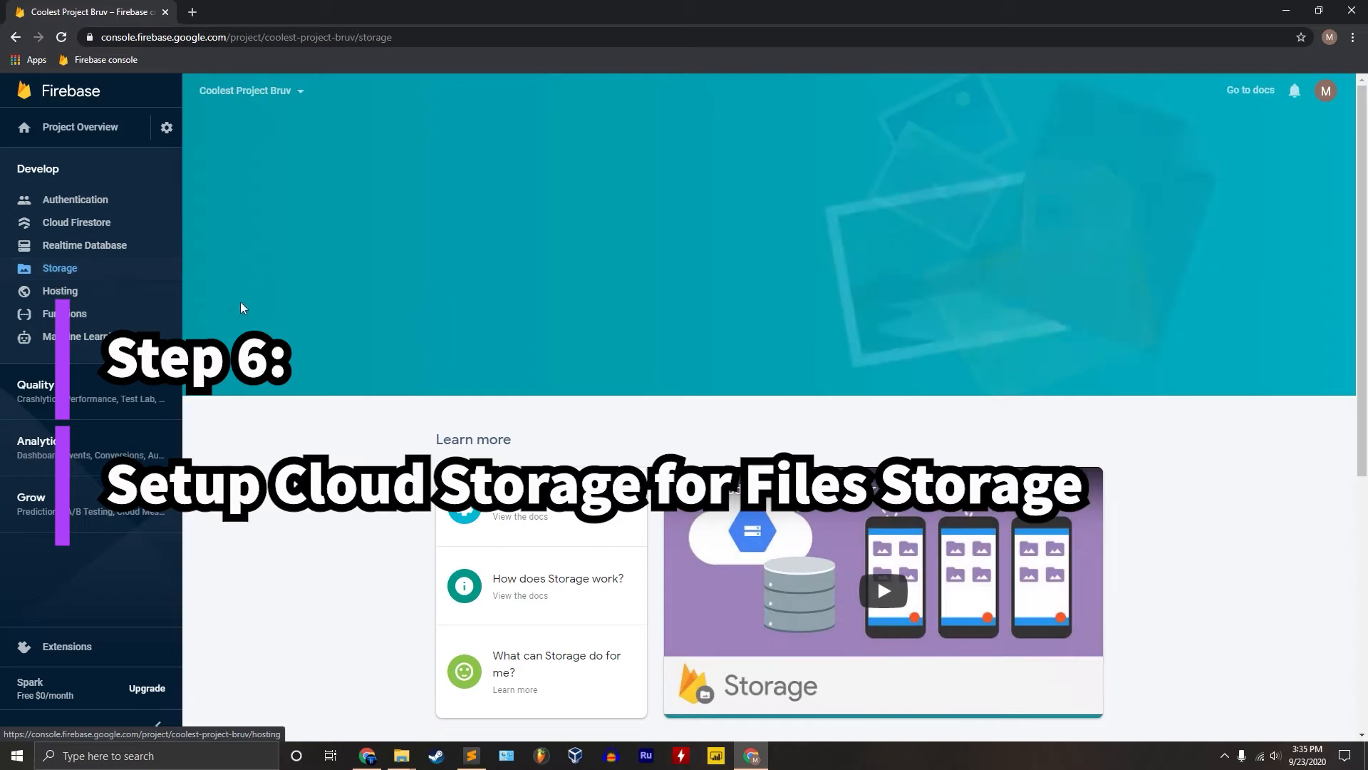
left_click(476, 290)
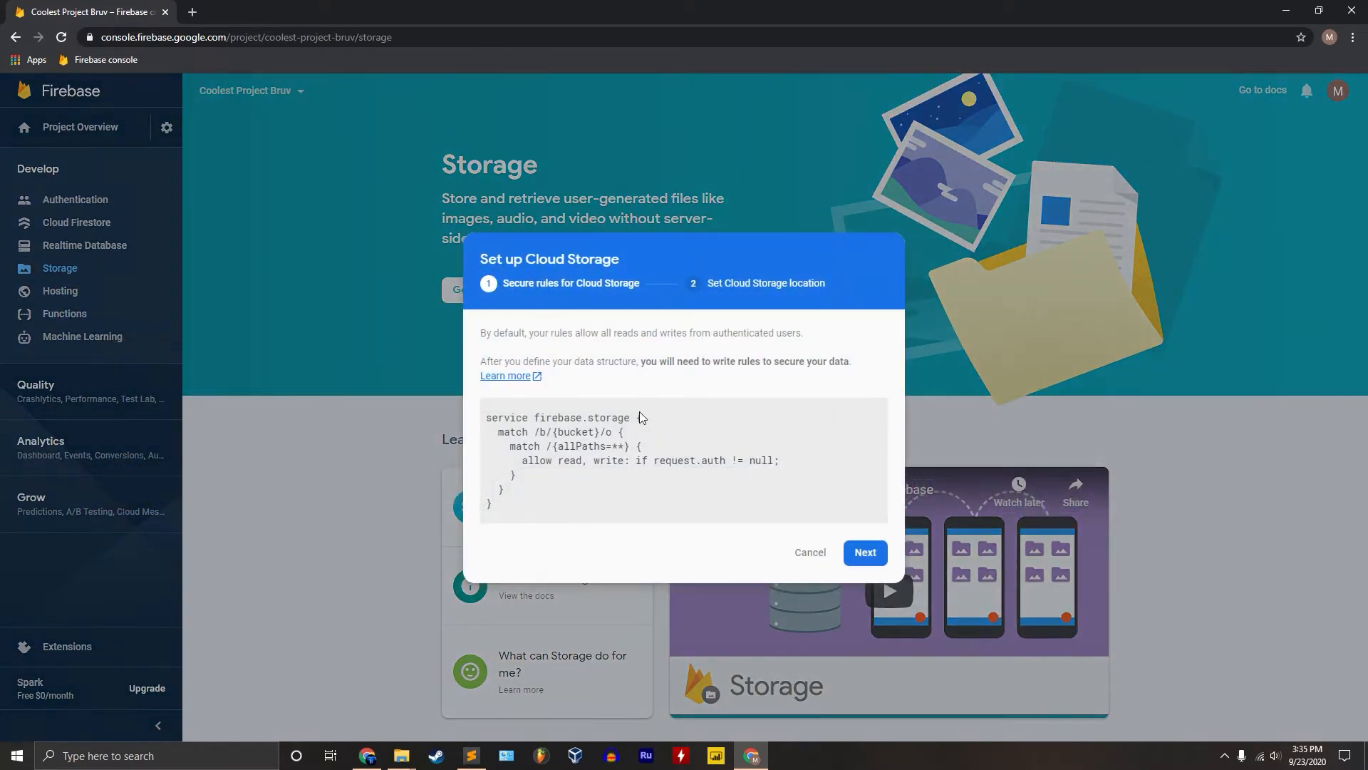
left_click(878, 561)
left_click(869, 493)
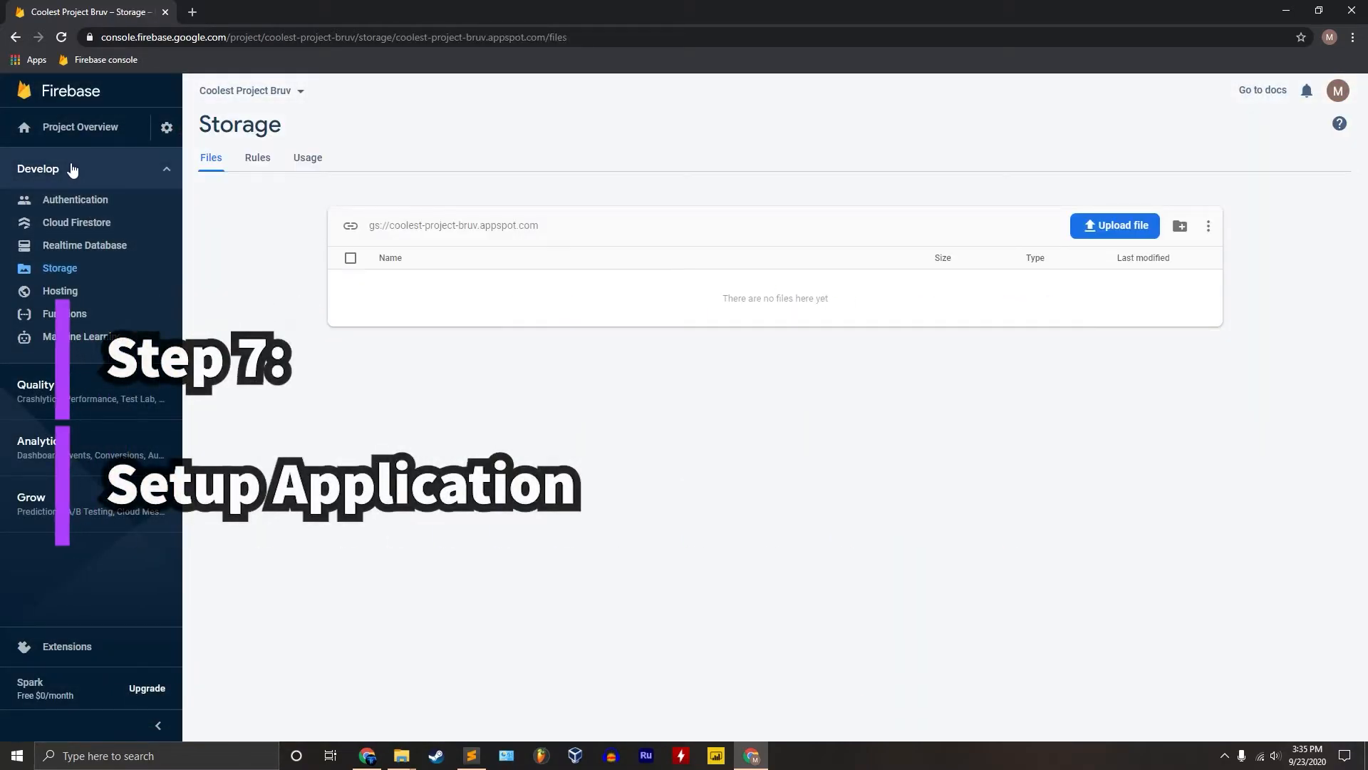
Step: From the project overview, register a web app nicknamed "coolest-web" with Firebase Hosting set up for it
left_click(75, 139)
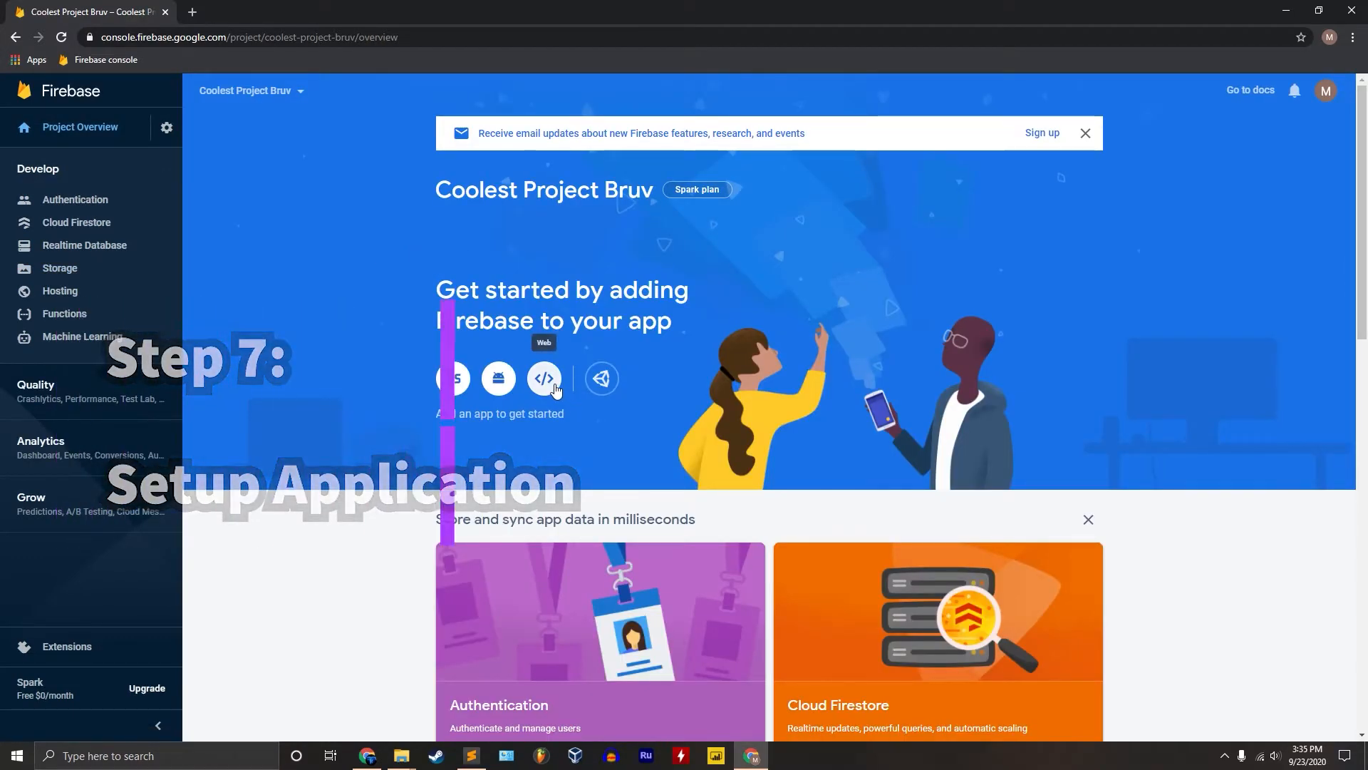
left_click(544, 379)
type("co")
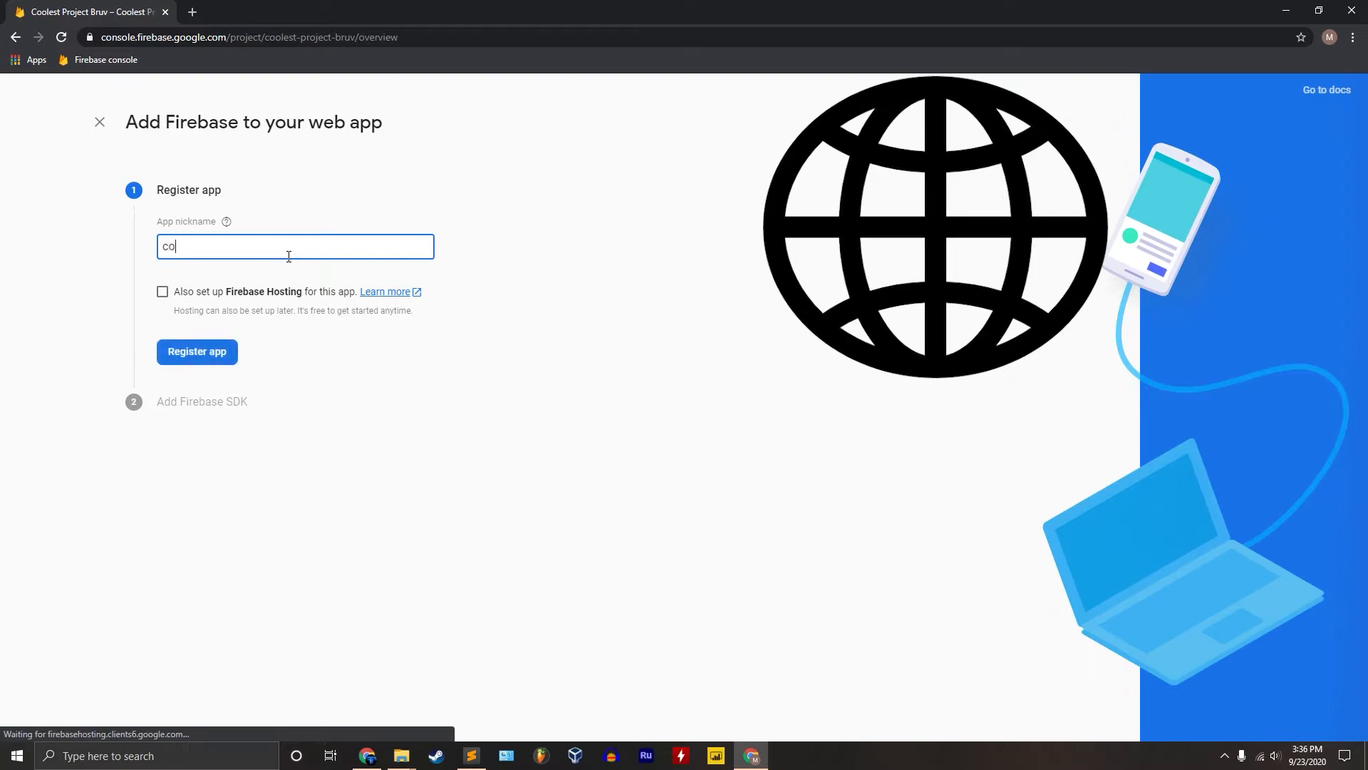
type("olest-web")
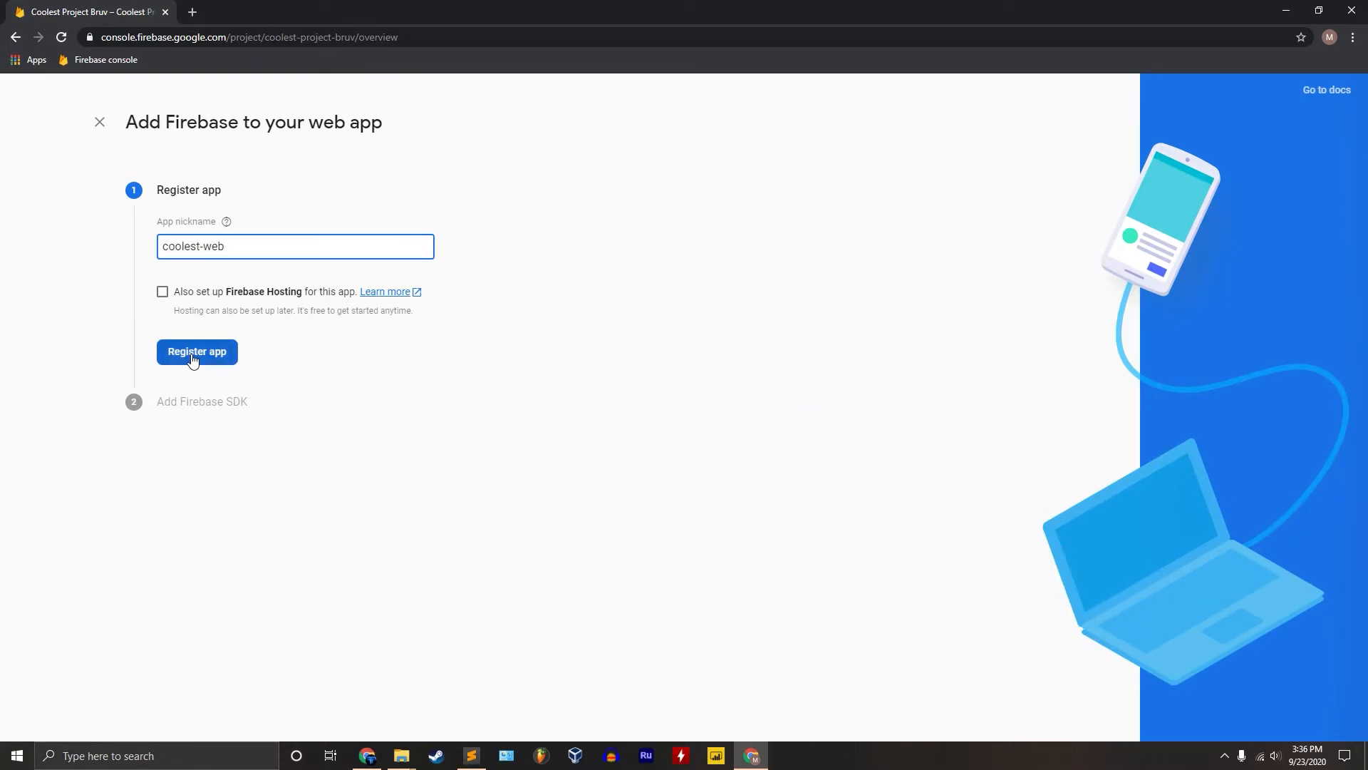
left_click(162, 291)
left_click(221, 406)
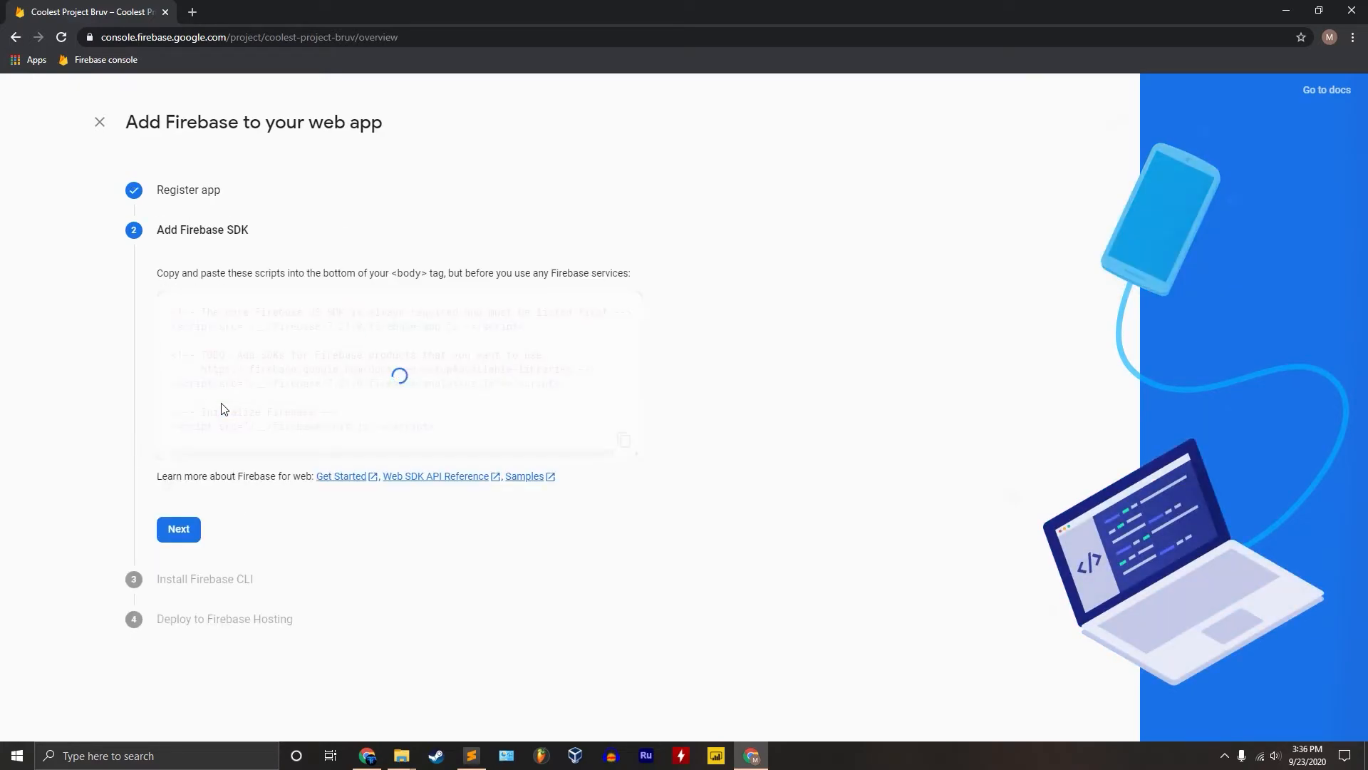
Step: Proceed past the Firebase SDK step, copy the command "npm install -g firebase-tools", and continue to the Firebase Hosting deployment instructions
left_click(186, 532)
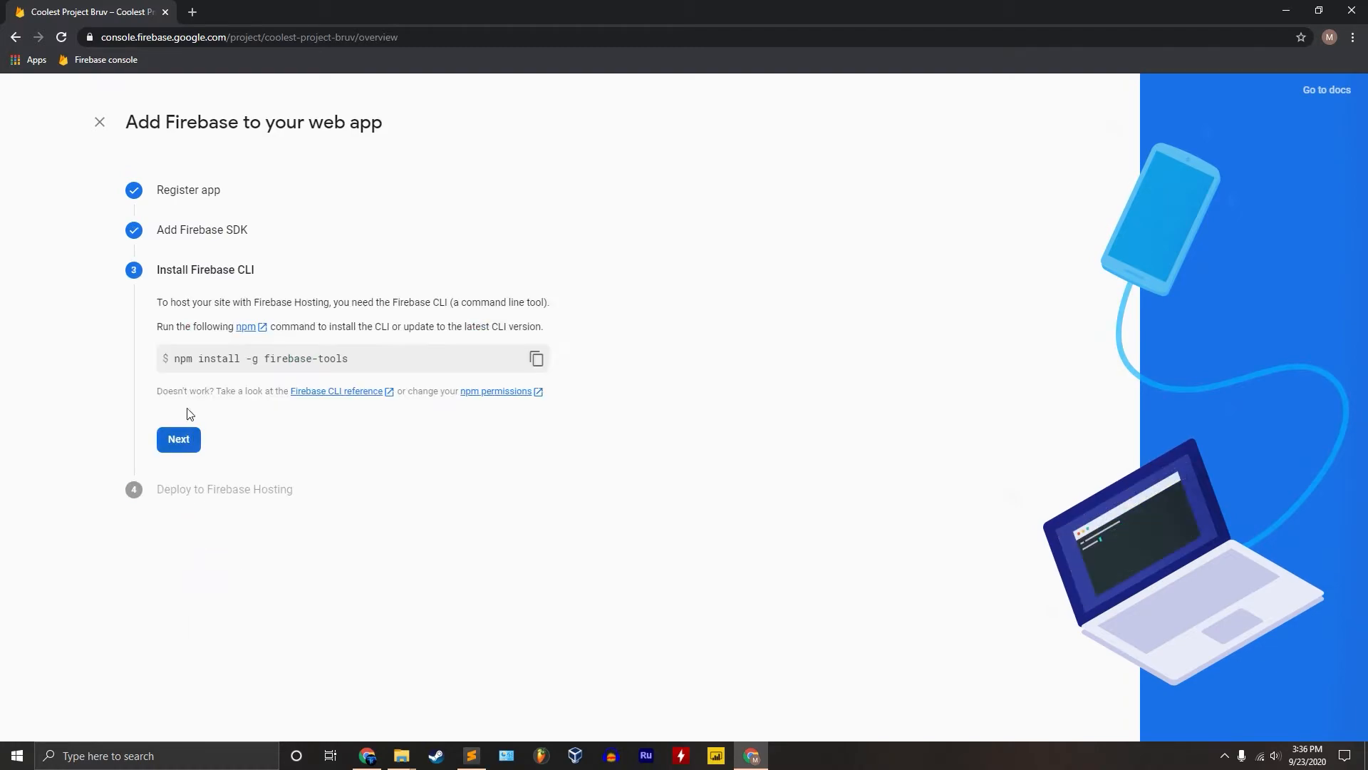
left_click_drag(174, 359, 352, 360)
right_click(328, 367)
left_click(342, 372)
left_click(247, 496)
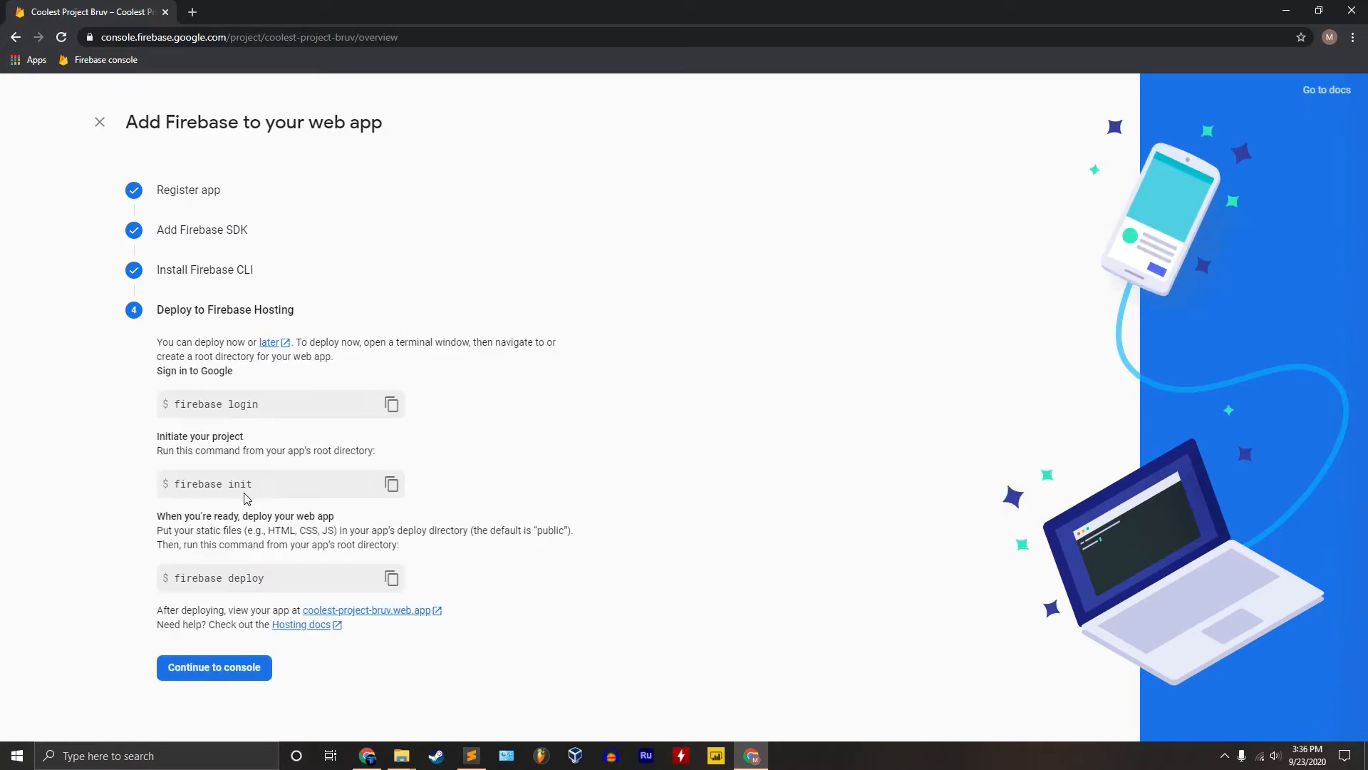
Step: Finish the web app setup and, in the coolest-web app's settings, show the Config version of its Firebase SDK snippet and select the firebaseConfig code
left_click(227, 659)
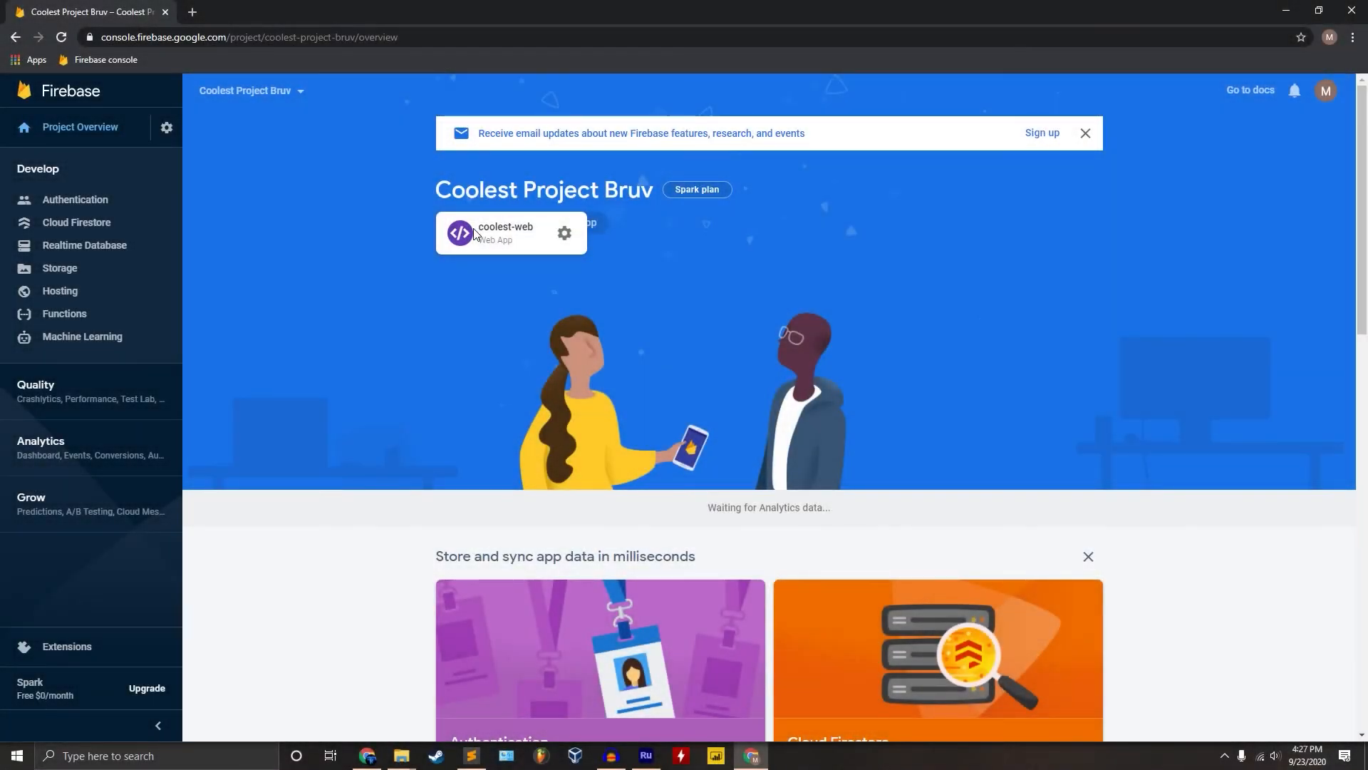
left_click(565, 234)
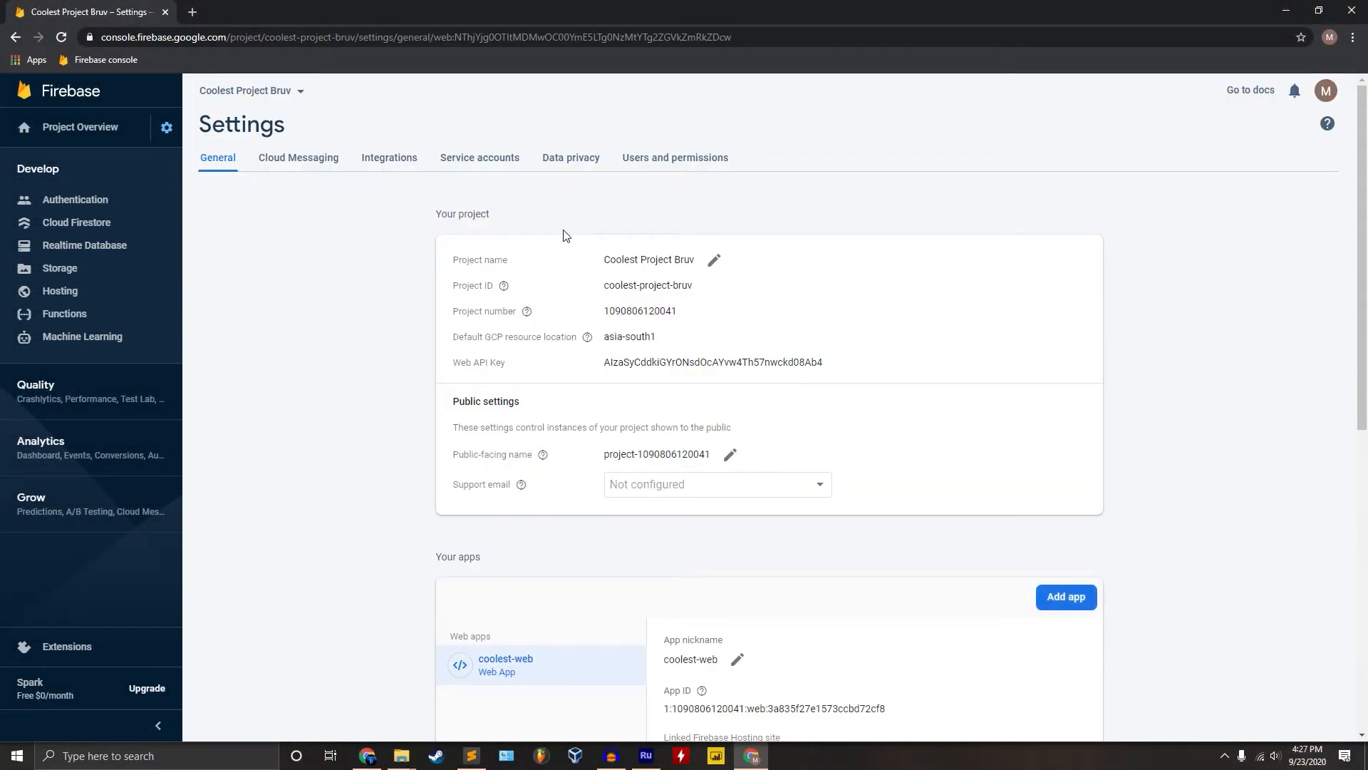
scroll(584, 256, "down", 2)
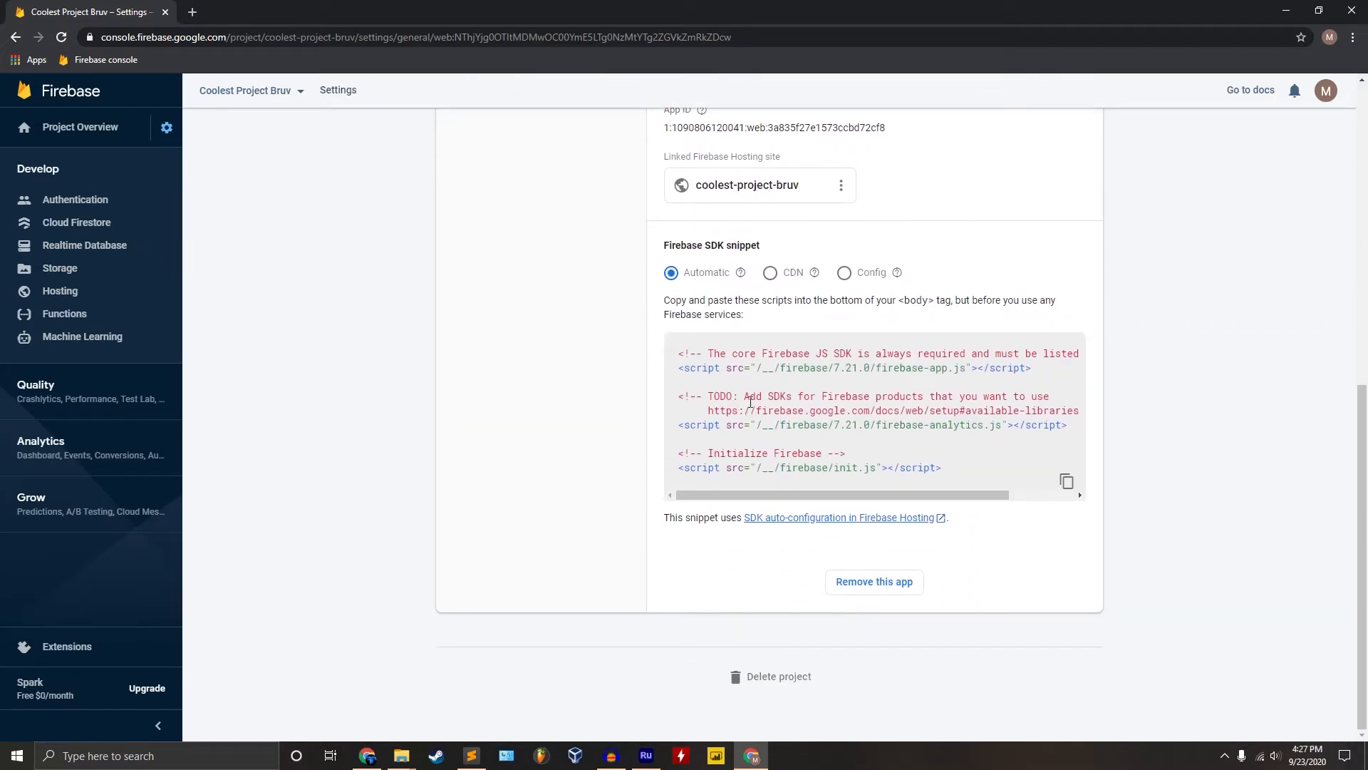
scroll(790, 312, "up", 2)
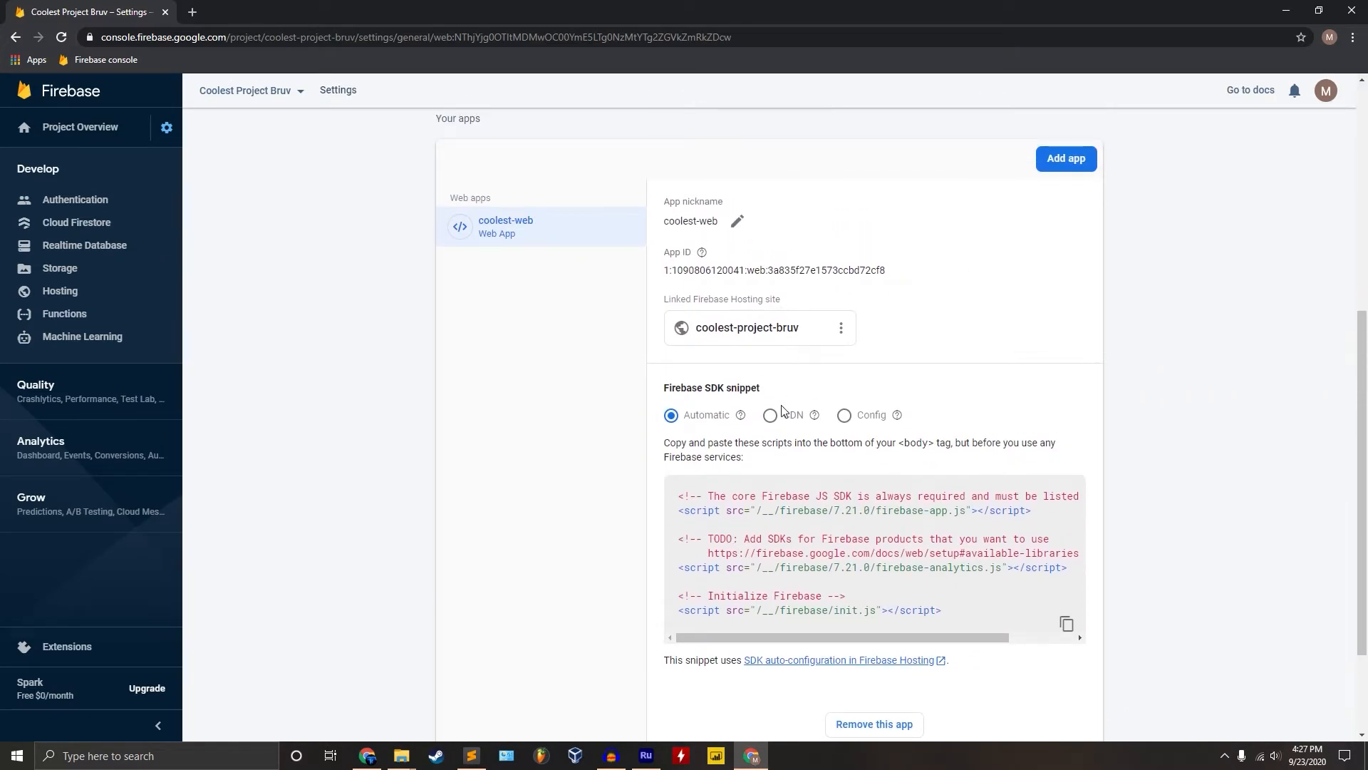
left_click(845, 415)
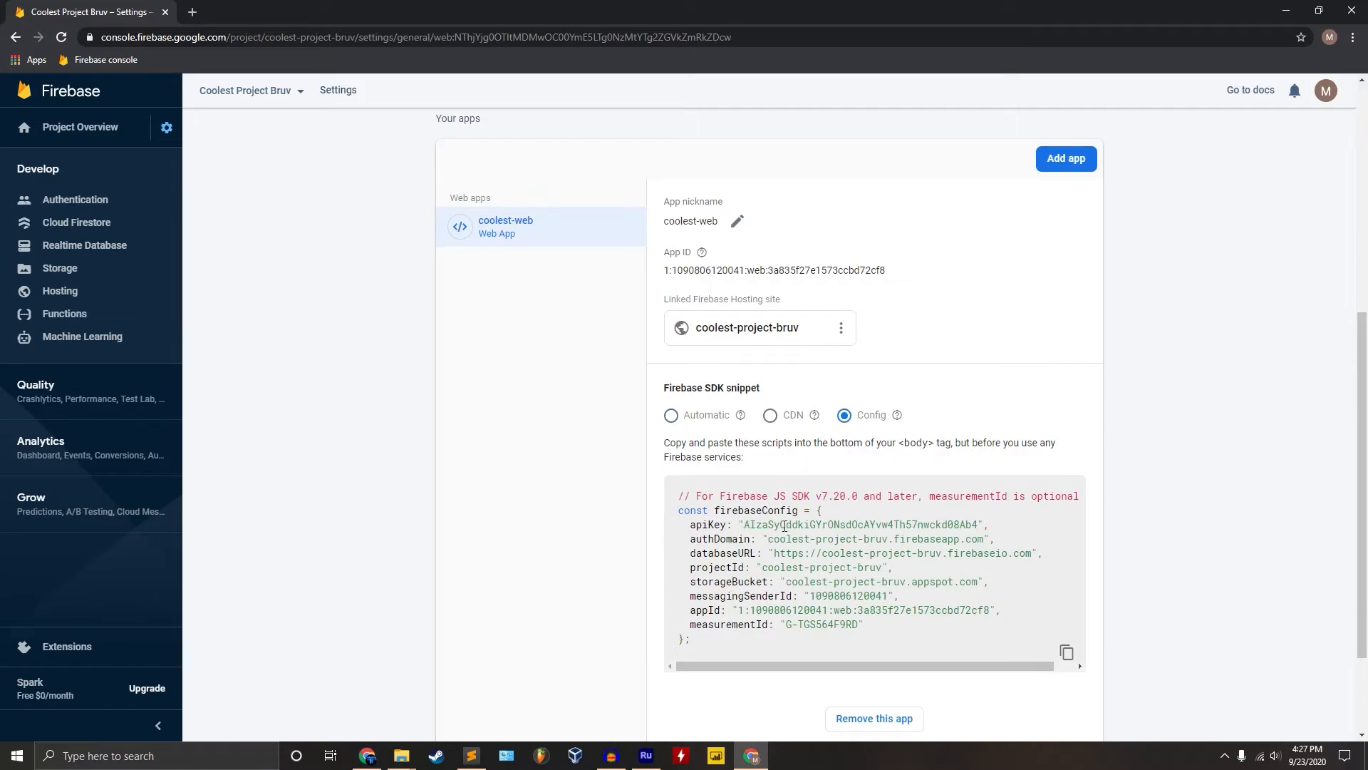
left_click_drag(678, 506, 827, 642)
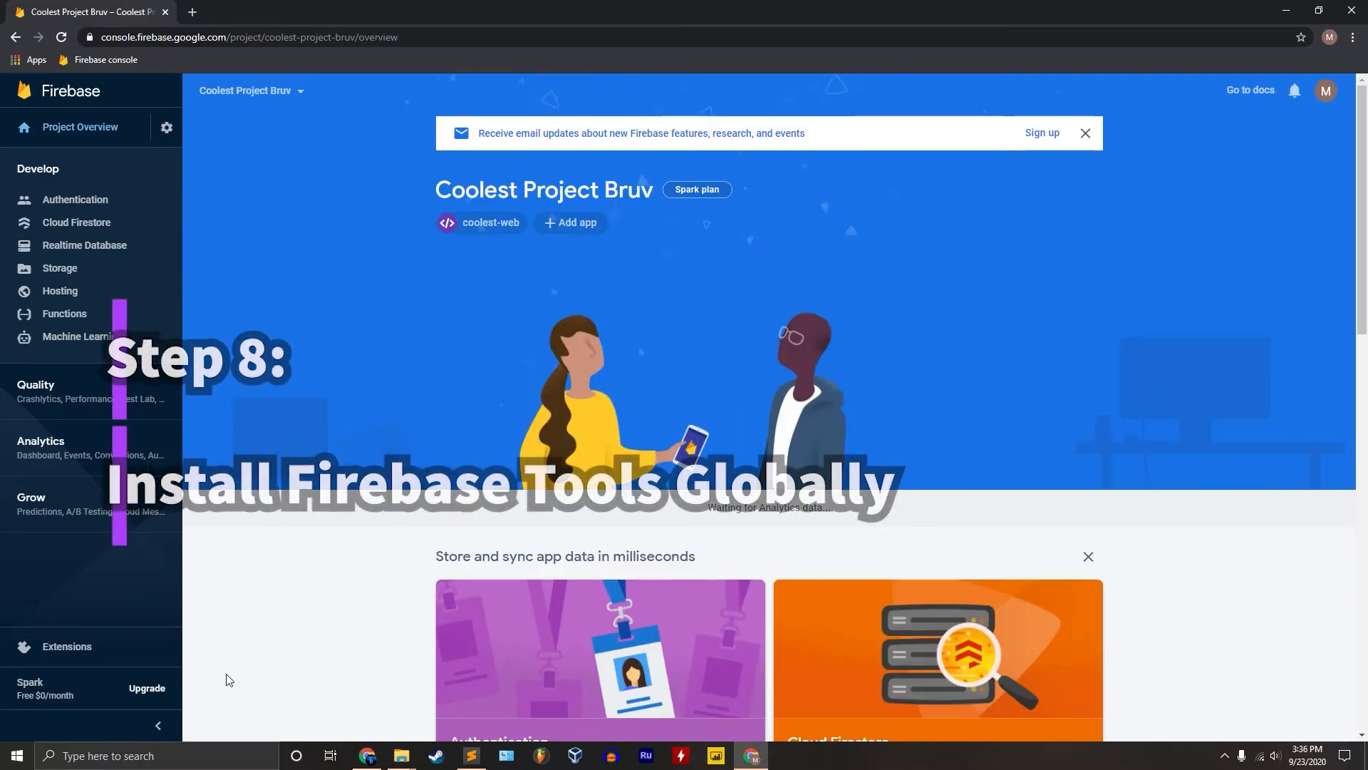
Step: Open a maximized Command Prompt window and run "npm install -g firebase-tools" to install the Firebase tools globally
left_click(142, 755)
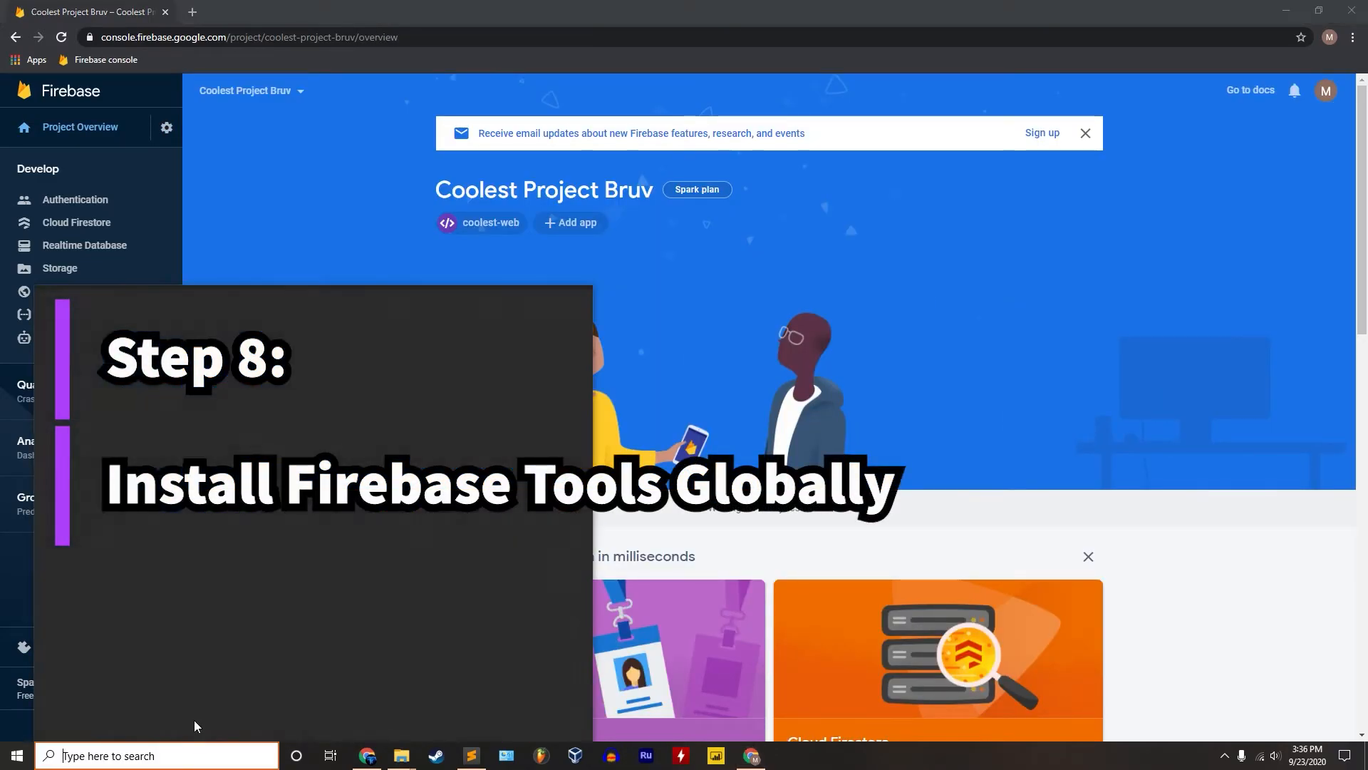
type("cmd")
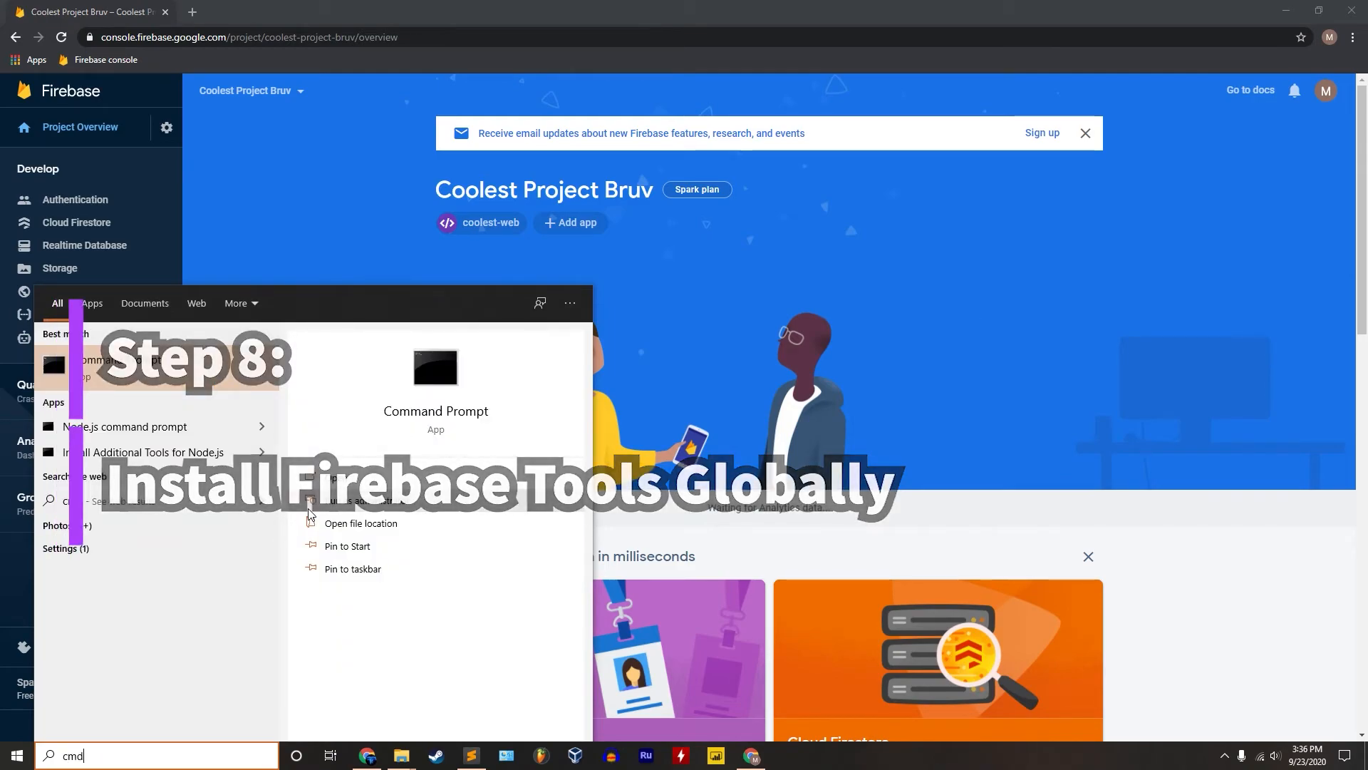
key("Return")
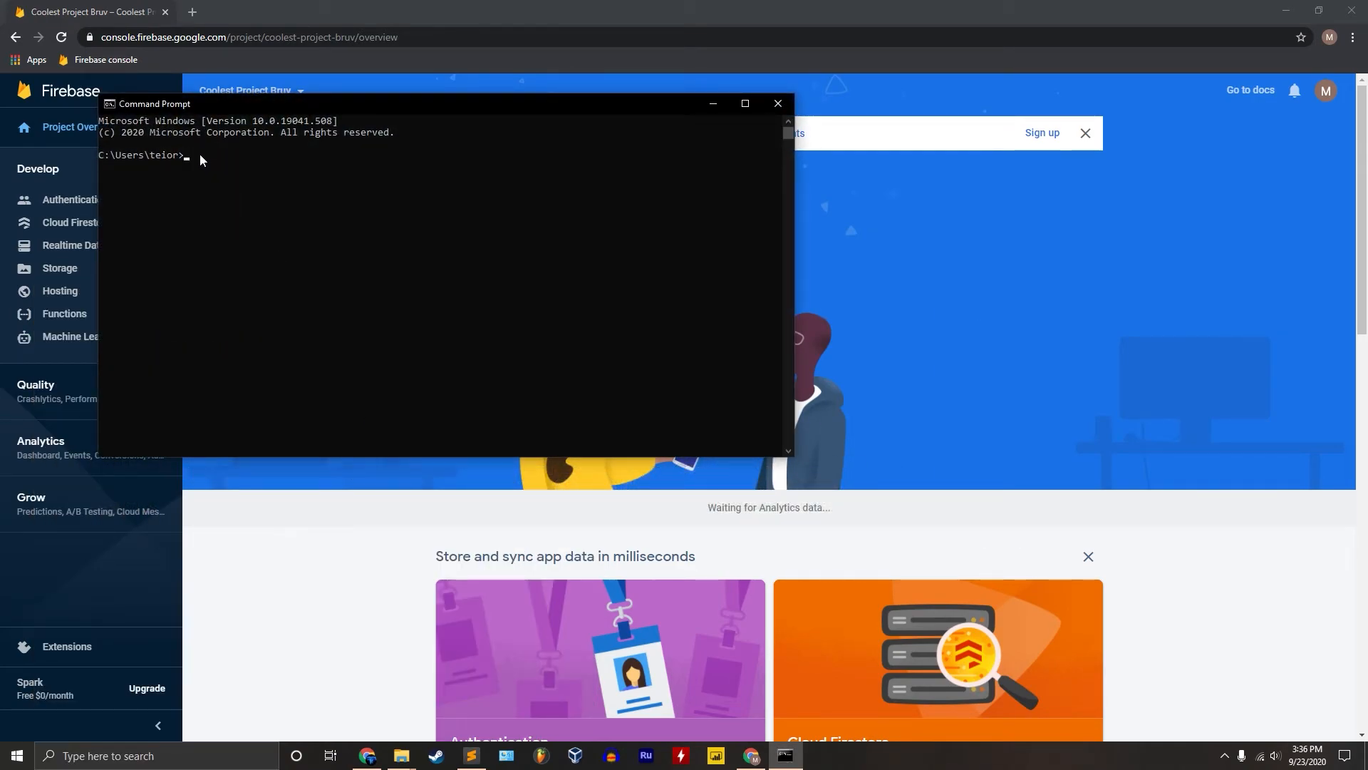
double_click(265, 104)
type("npm install -g firebase-tools")
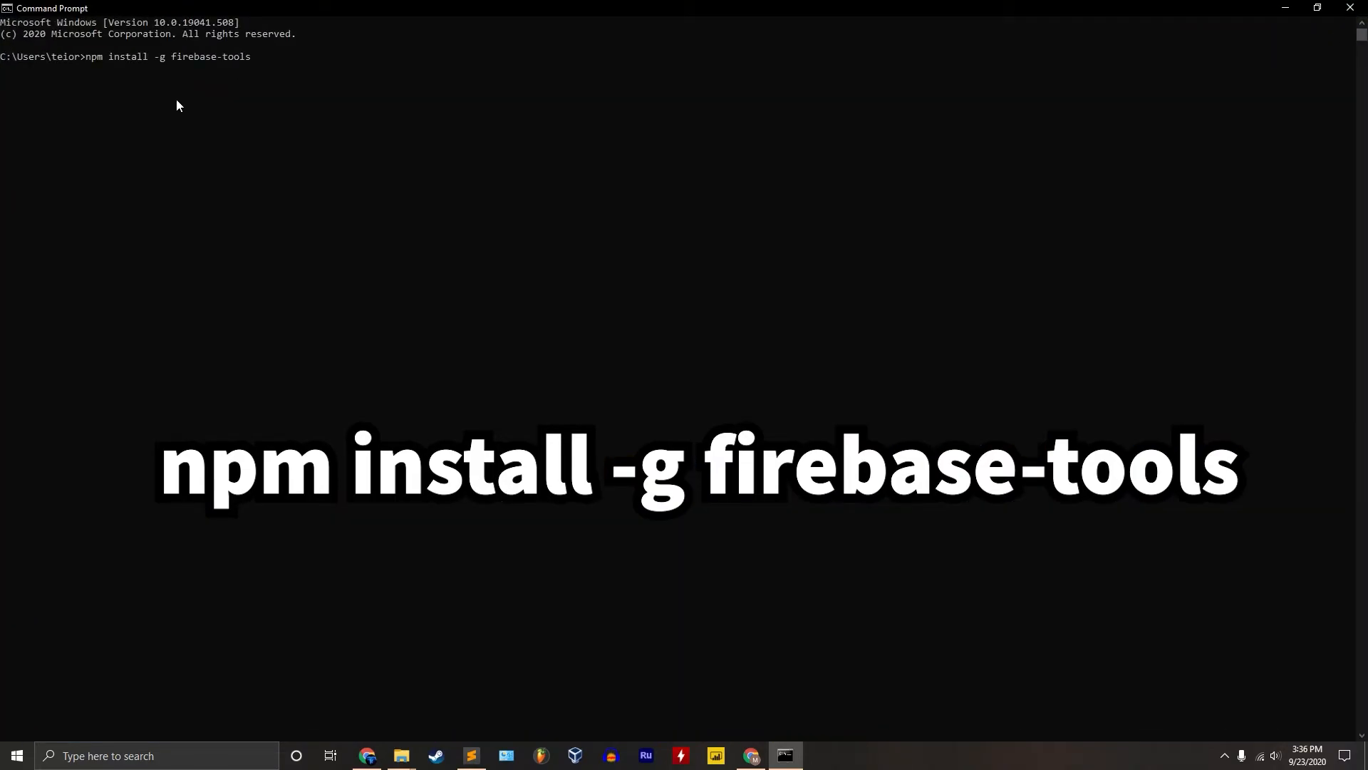
key("Return")
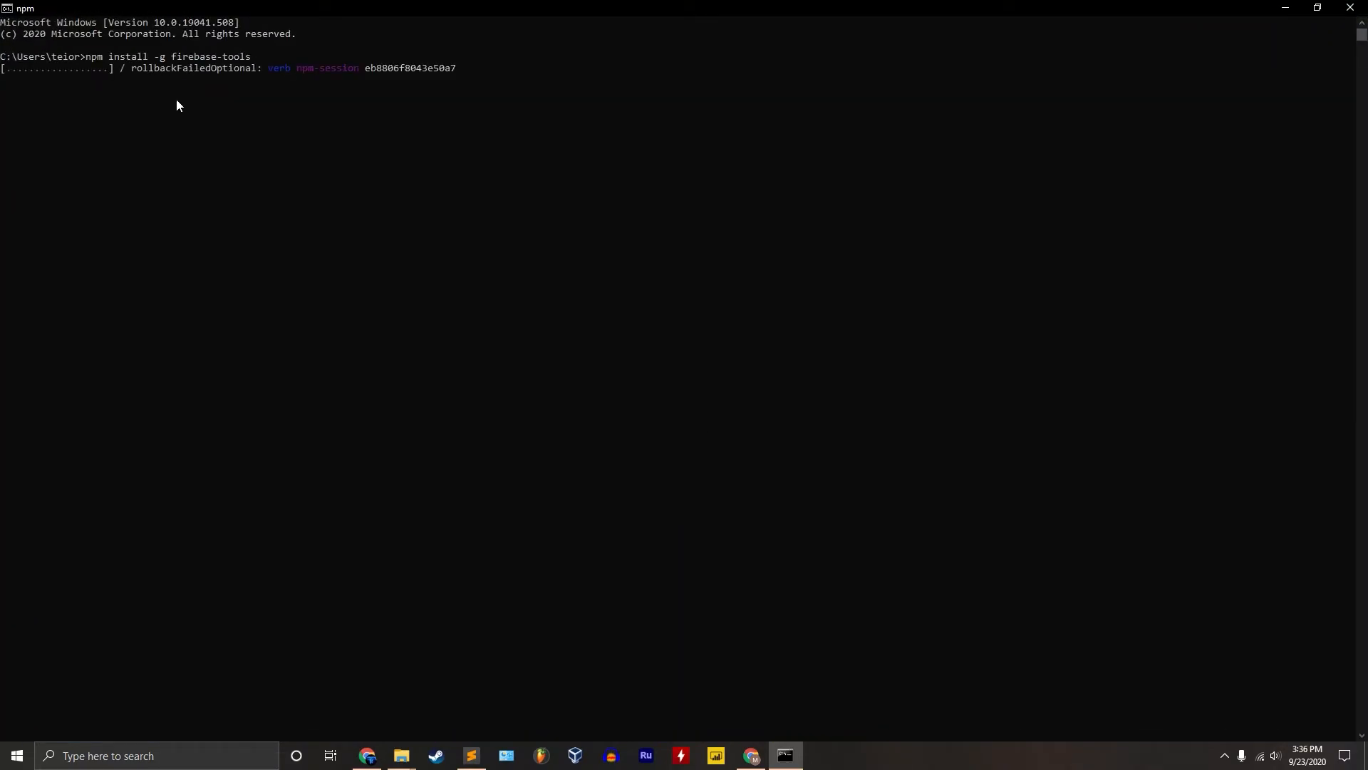